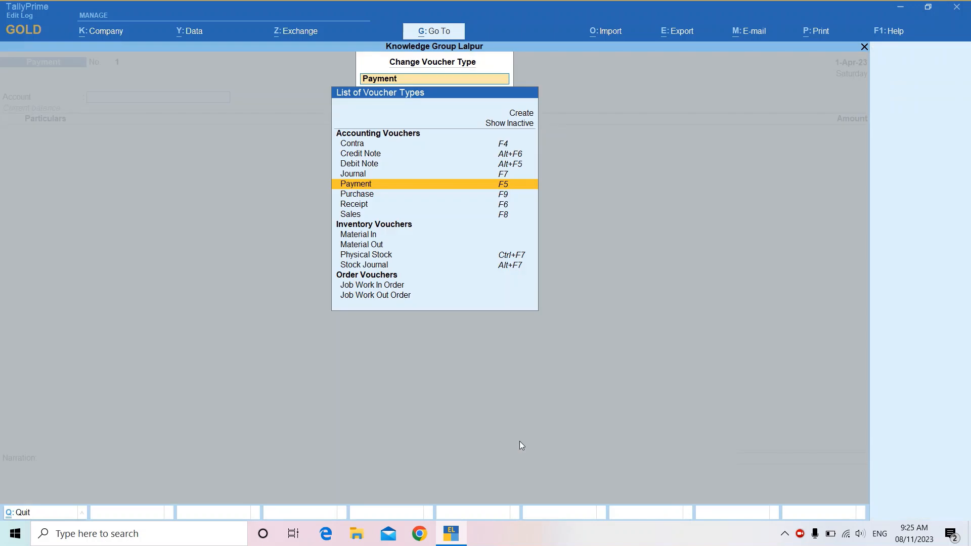
Show the inactive voucher types in the list of voucher types
{"action": "key", "text": "Up"}
{"action": "key", "text": "Up"}
{"action": "key", "text": "Up"}
{"action": "key", "text": "Up"}
{"action": "key", "text": "Up"}
{"action": "key", "text": "Up"}
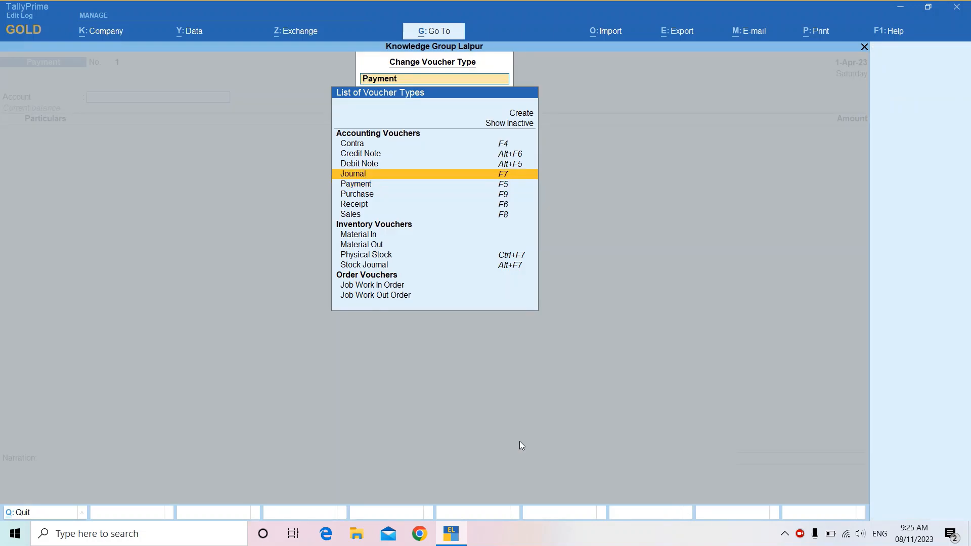
{"action": "key", "text": "Return"}
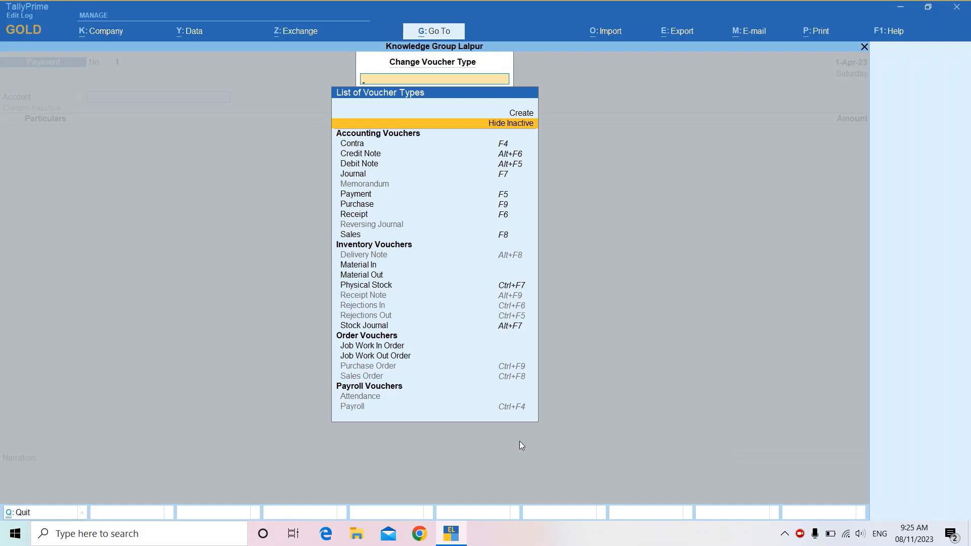
Choose the inactive Sales Order voucher type and activate it
{"action": "key", "text": "Down"}
{"action": "key", "text": "Down"}
{"action": "key", "text": "Down"}
{"action": "key", "text": "Down"}
{"action": "key", "text": "Down"}
{"action": "key", "text": "Down"}
{"action": "key", "text": "Down"}
{"action": "key", "text": "Down"}
{"action": "key", "text": "Down"}
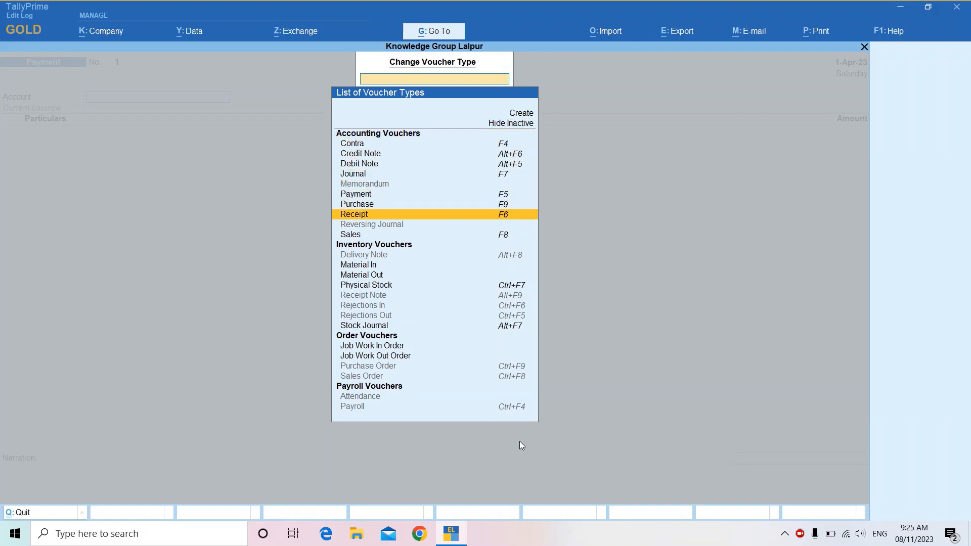
{"action": "key", "text": "Down"}
{"action": "key", "text": "Down"}
{"action": "key", "text": "Down"}
{"action": "key", "text": "Down"}
{"action": "key", "text": "Down"}
{"action": "key", "text": "Down"}
{"action": "key", "text": "Down"}
{"action": "key", "text": "Down"}
{"action": "key", "text": "Down"}
{"action": "key", "text": "Down"}
{"action": "key", "text": "Down"}
{"action": "key", "text": "Down"}
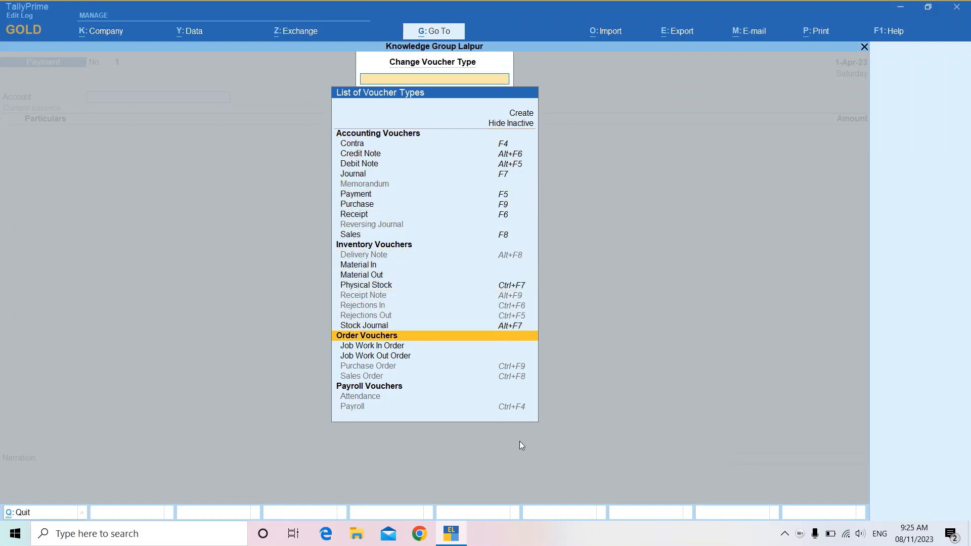
{"action": "key", "text": "Down"}
{"action": "key", "text": "Down"}
{"action": "key", "text": "Down"}
{"action": "key", "text": "Down"}
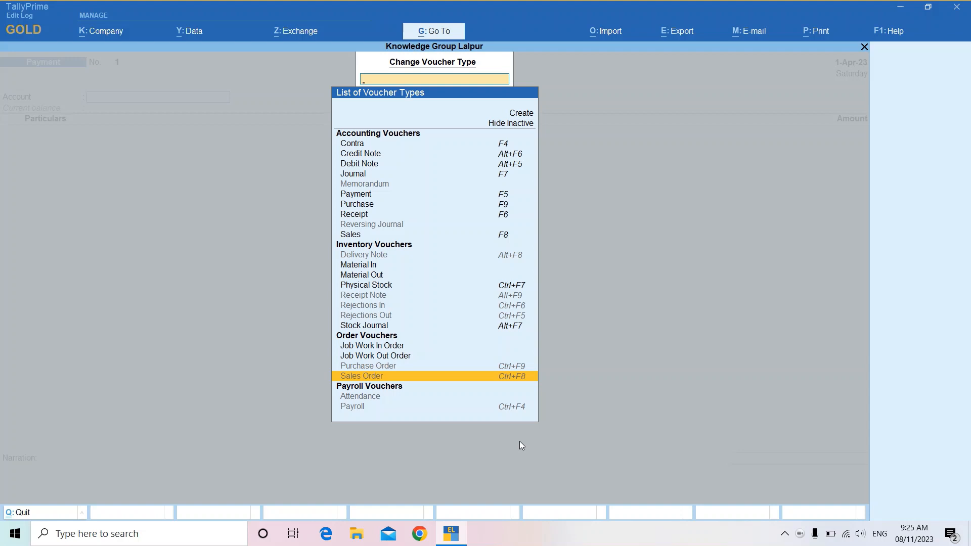
{"action": "key", "text": "Return"}
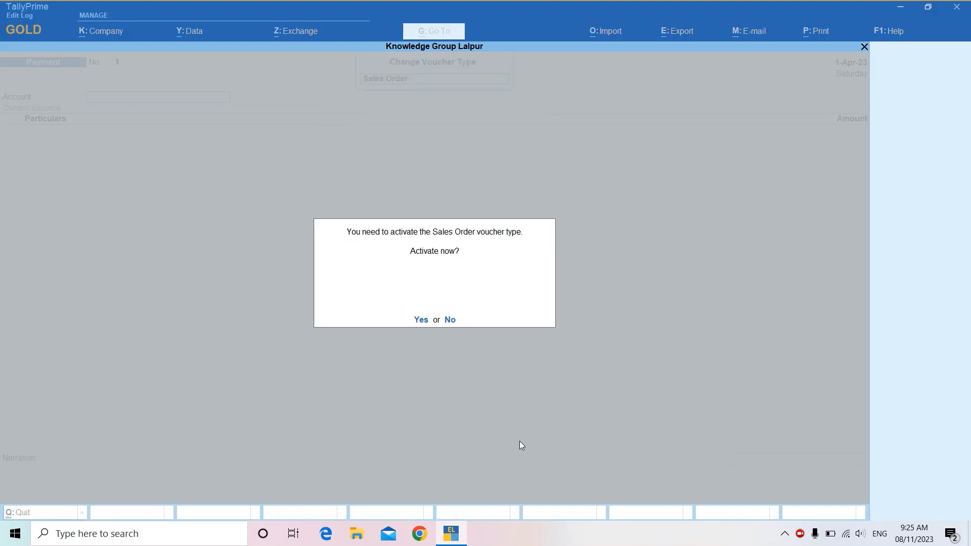
{"action": "key", "text": "y"}
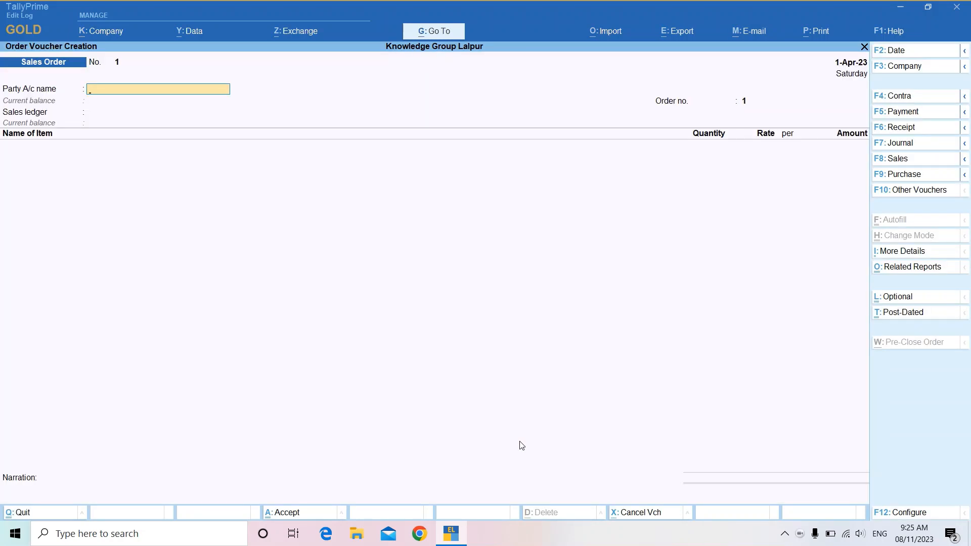
Leave the voucher and open the Sales Order voucher type for alteration
{"action": "key", "text": "Escape"}
{"action": "key", "text": "Up"}
{"action": "key", "text": "Up"}
{"action": "key", "text": "Up"}
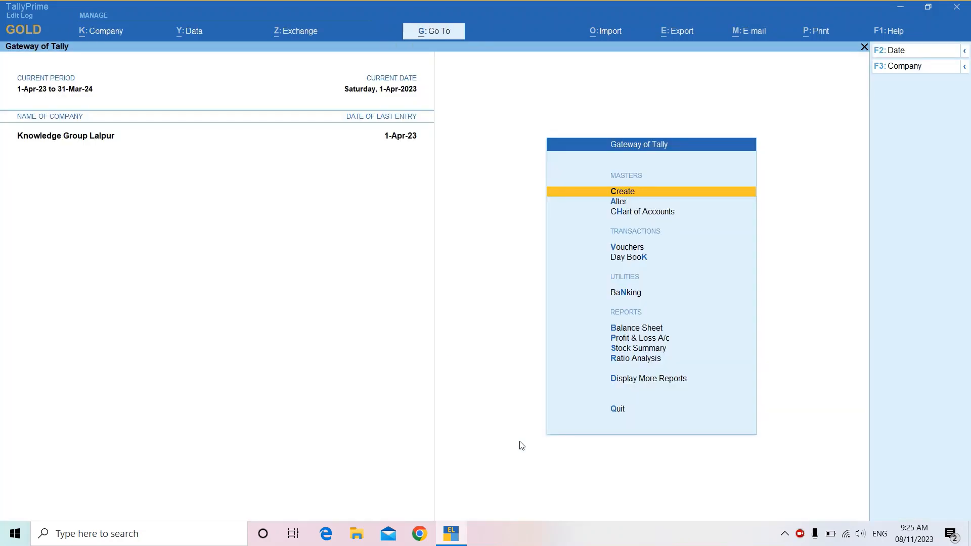
{"action": "key", "text": "Down"}
{"action": "key", "text": "Return"}
{"action": "key", "text": "Down"}
{"action": "key", "text": "Down"}
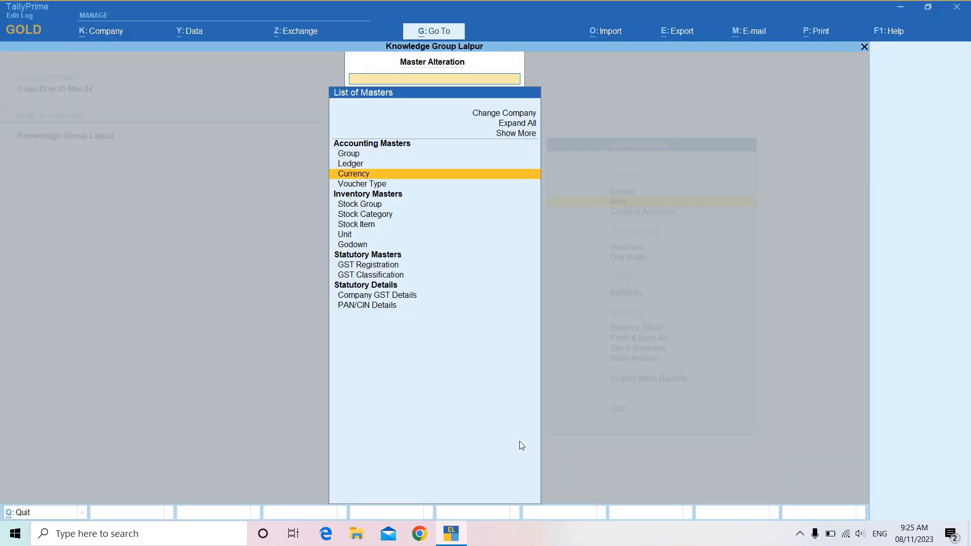
{"action": "key", "text": "Down"}
{"action": "key", "text": "Return"}
{"action": "type", "text": "Sal"}
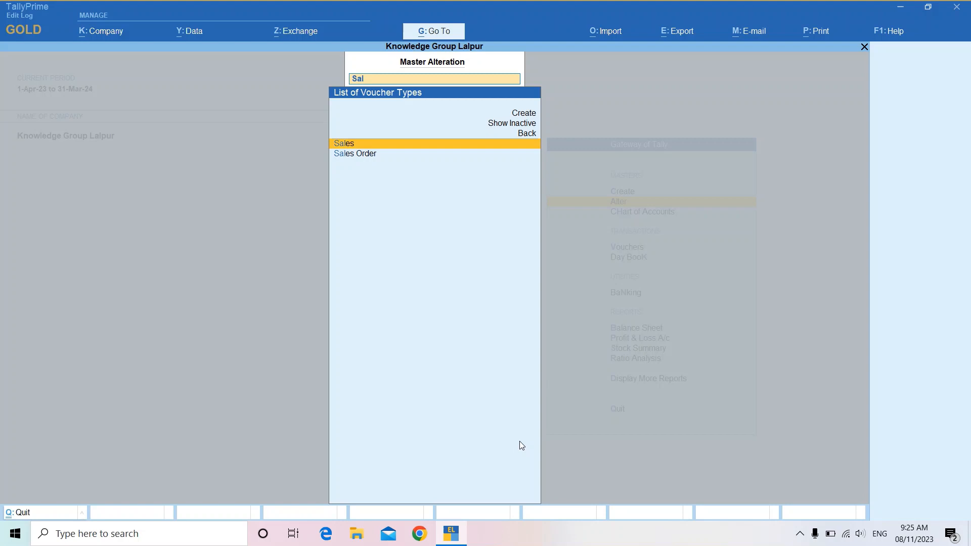
{"action": "key", "text": "Down"}
{"action": "key", "text": "Return"}
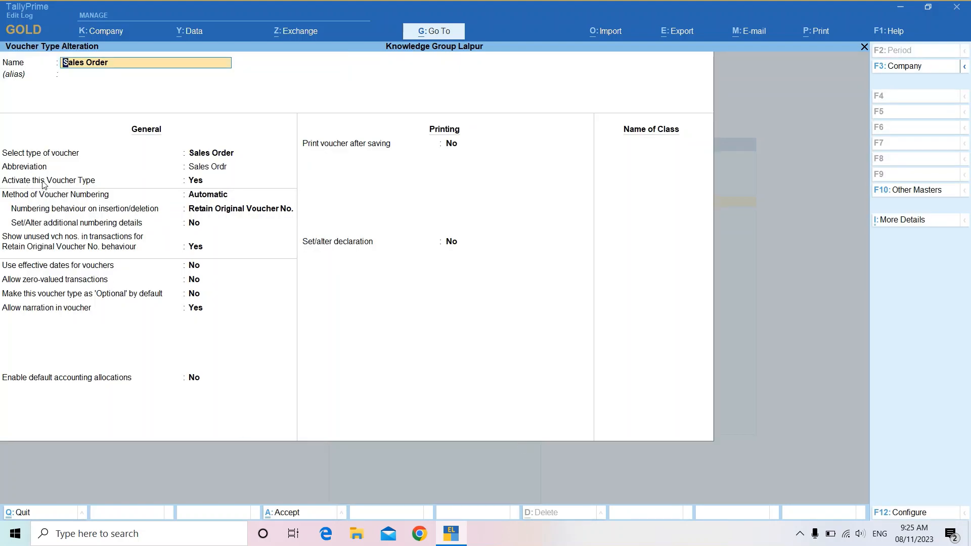
Check the Activate this Voucher Type setting of Sales Order and return to the Gateway of Tally without saving
{"action": "left_click", "coordinate": [197, 185]}
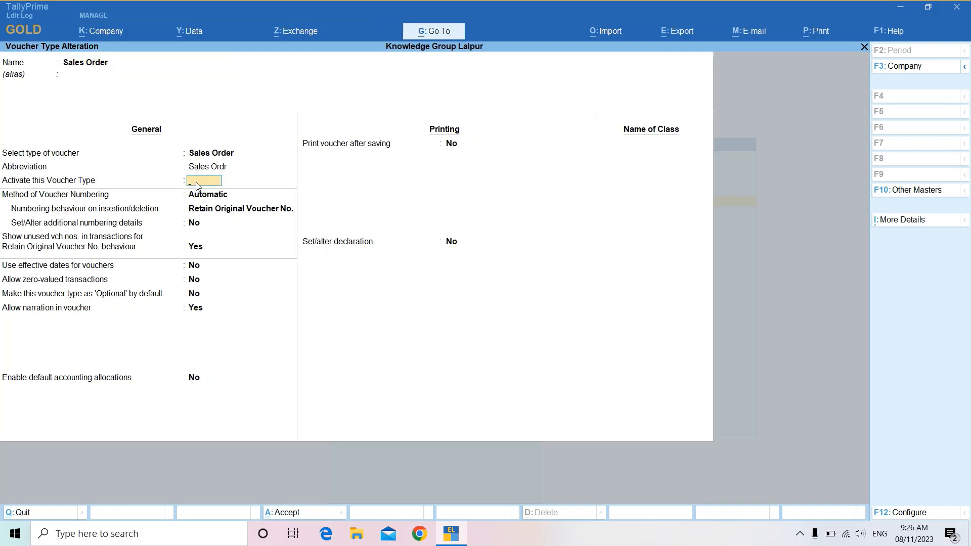
{"action": "key", "text": "Escape"}
{"action": "key", "text": "Escape"}
{"action": "key", "text": "Up"}
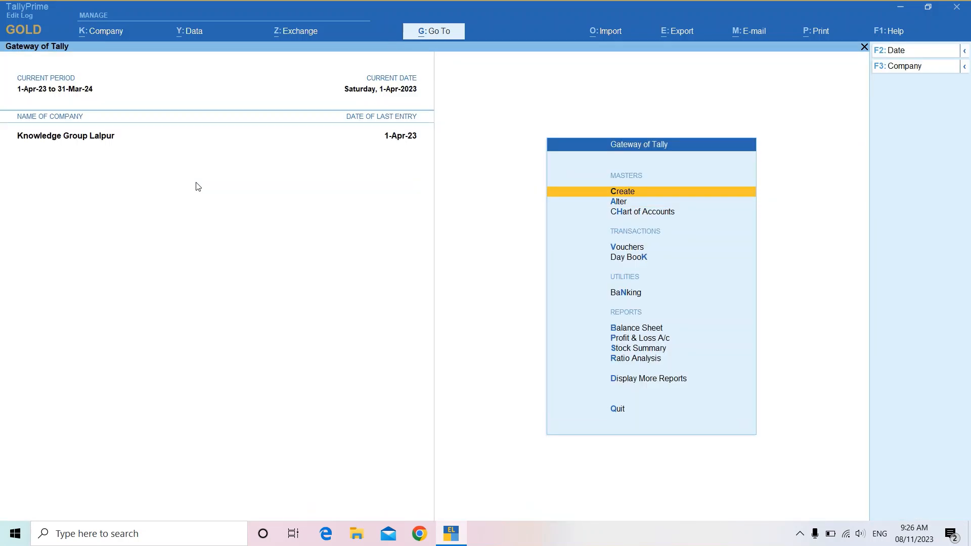
Open a Sales Order voucher and set its date to 3-Apr-23
{"action": "key", "text": "v"}
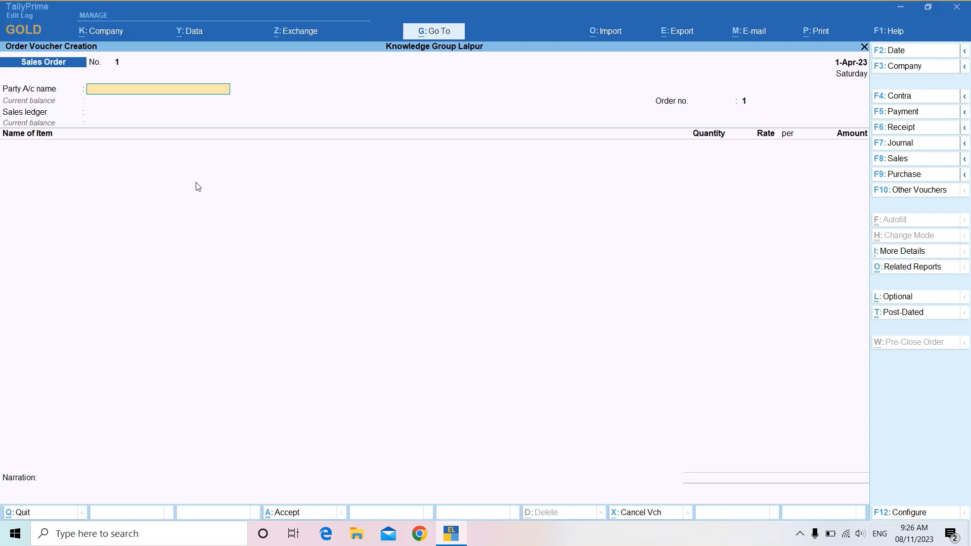
{"action": "key", "text": "F2"}
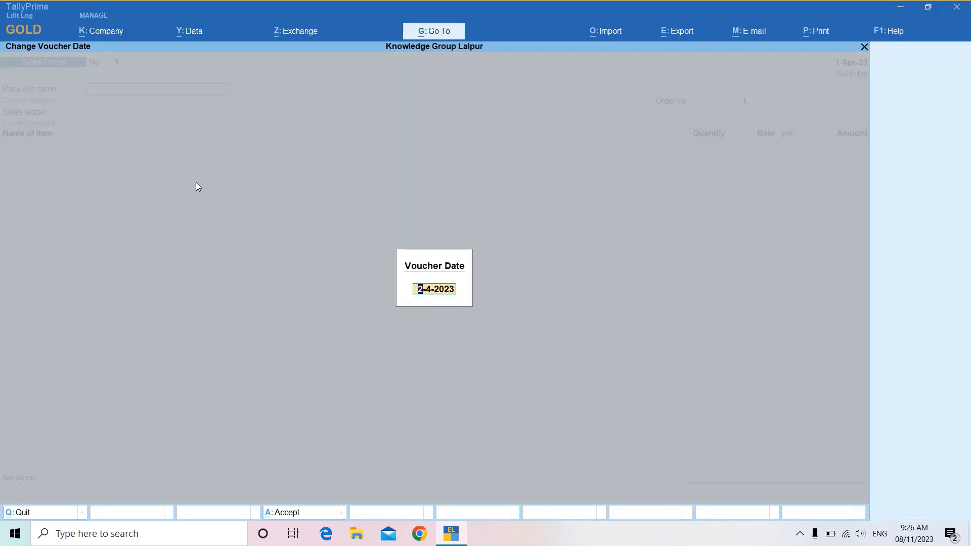
{"action": "type", "text": "3.4"}
{"action": "key", "text": "Return"}
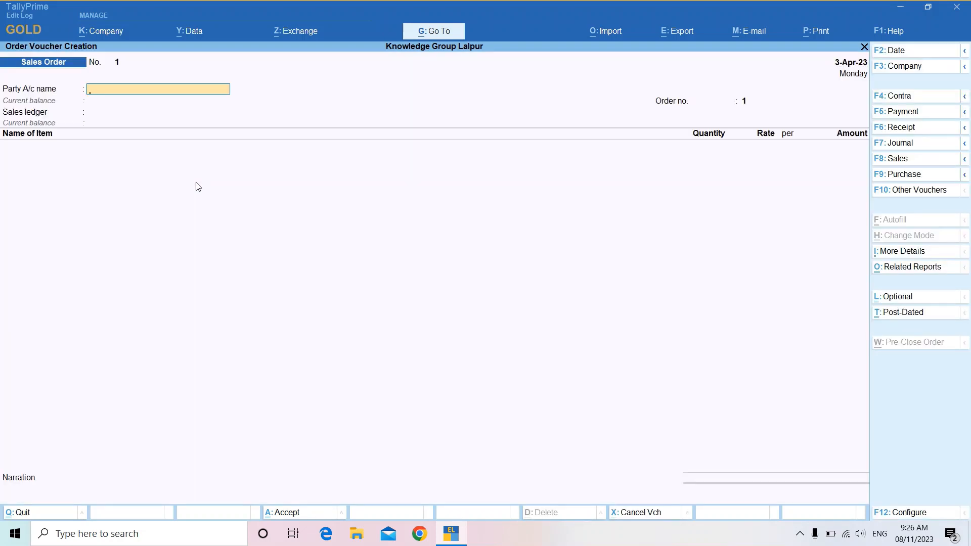
Create a party ledger named "Maa Vaishno Tarding Company" under Sundry Debtors from the sales order
{"action": "key", "text": "alt+c"}
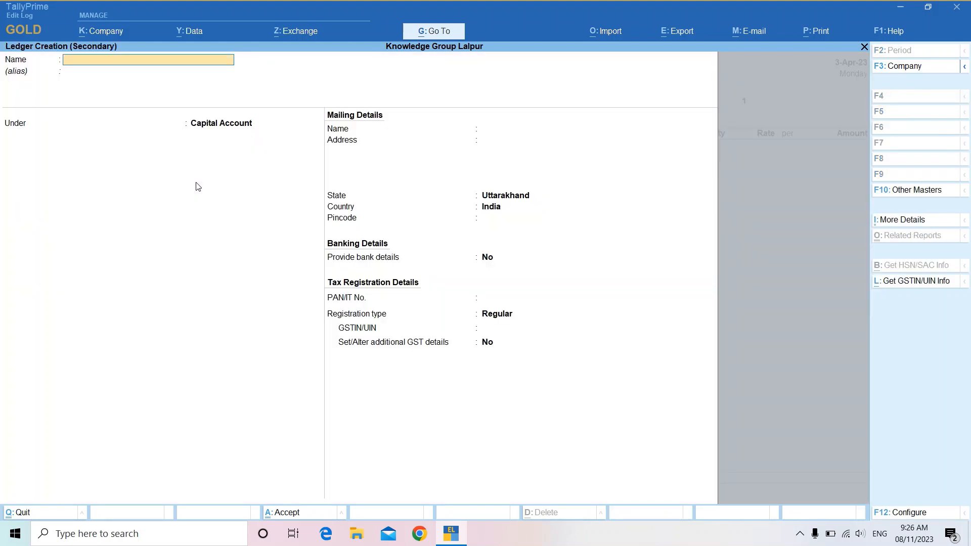
{"action": "type", "text": "Maa Vaishno tarding company"}
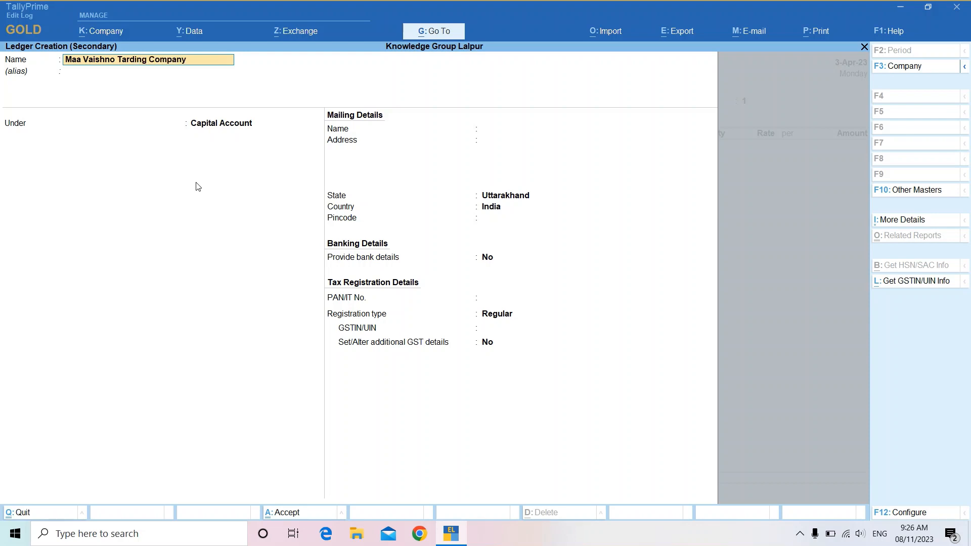
{"action": "key", "text": "Return"}
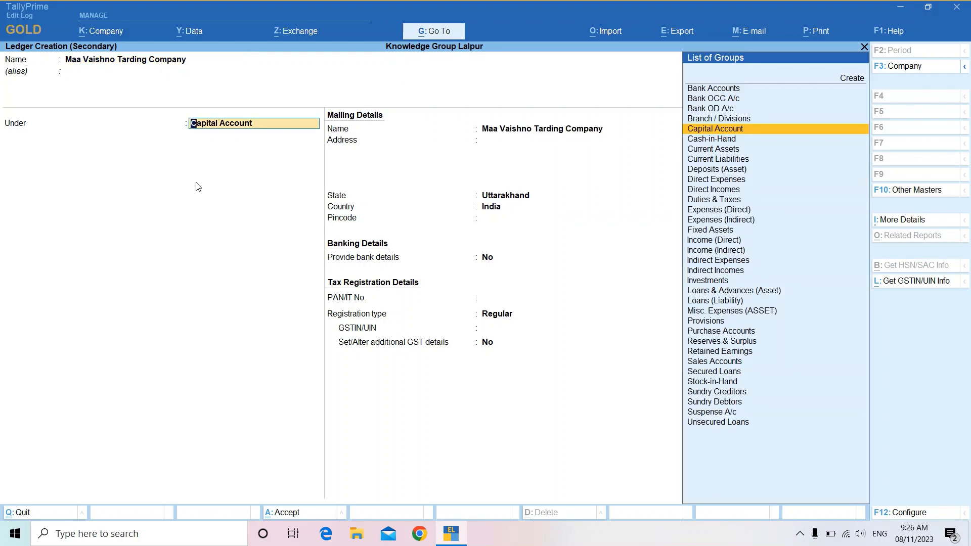
{"action": "type", "text": "Sun"}
{"action": "key", "text": "Down"}
{"action": "key", "text": "Return"}
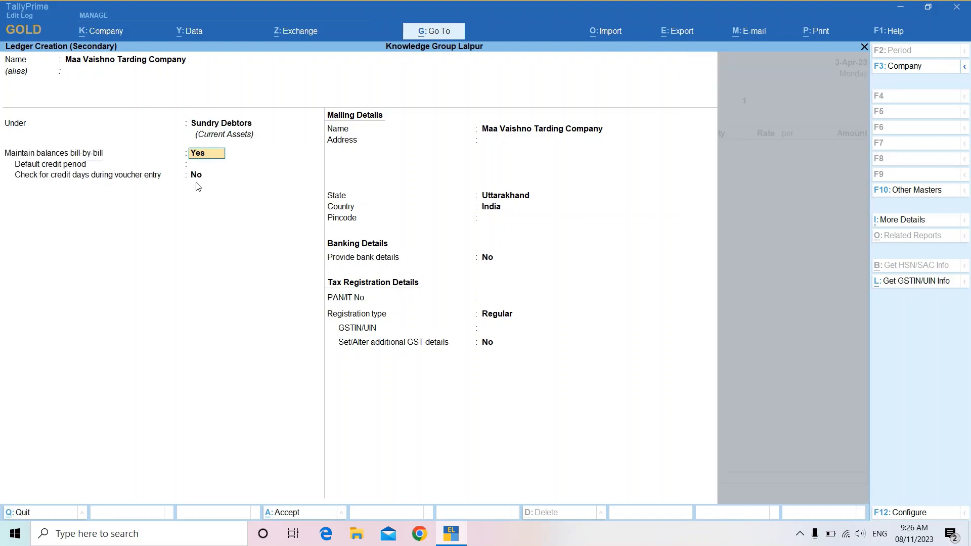
Keep bill-by-bill balances enabled and fill in the party's mailing address and pincode
{"action": "key", "text": "Return"}
{"action": "key", "text": "Return"}
{"action": "key", "text": "Return"}
{"action": "key", "text": "Return"}
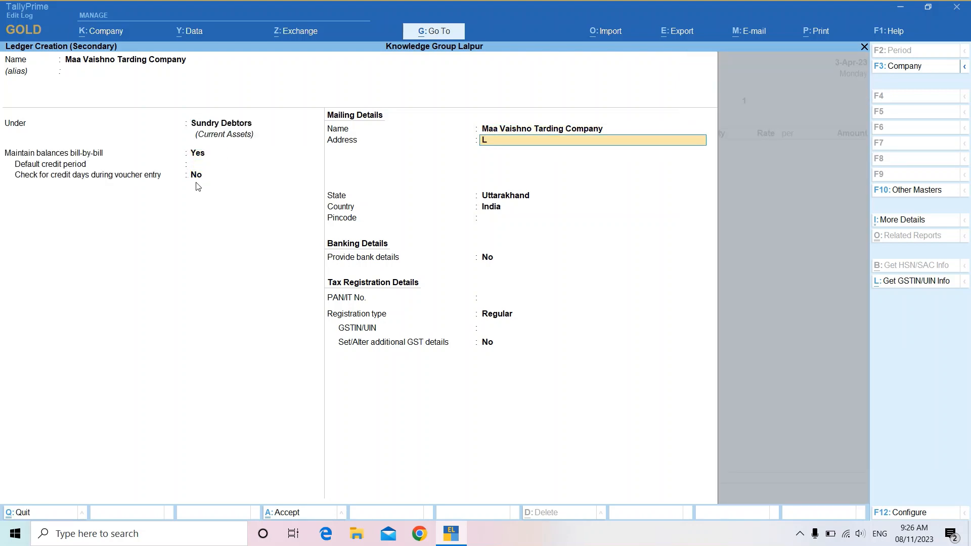
{"action": "type", "text": "Lalu"}
{"action": "key", "text": "BackSpace"}
{"action": "type", "text": "pur"}
{"action": "key", "text": "Return"}
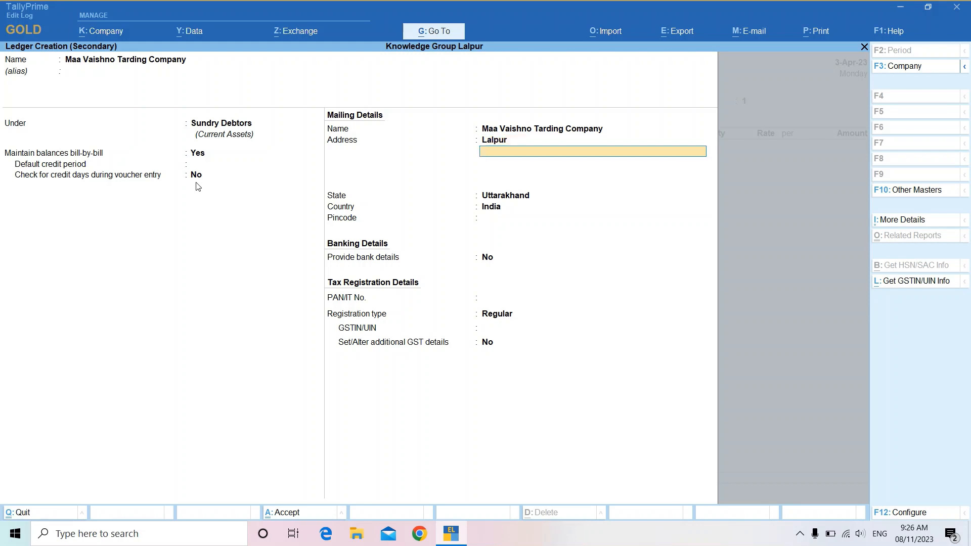
{"action": "key", "text": "Return"}
{"action": "key", "text": "Return"}
{"action": "key", "text": "BackSpace"}
{"action": "type", "text": "263148"}
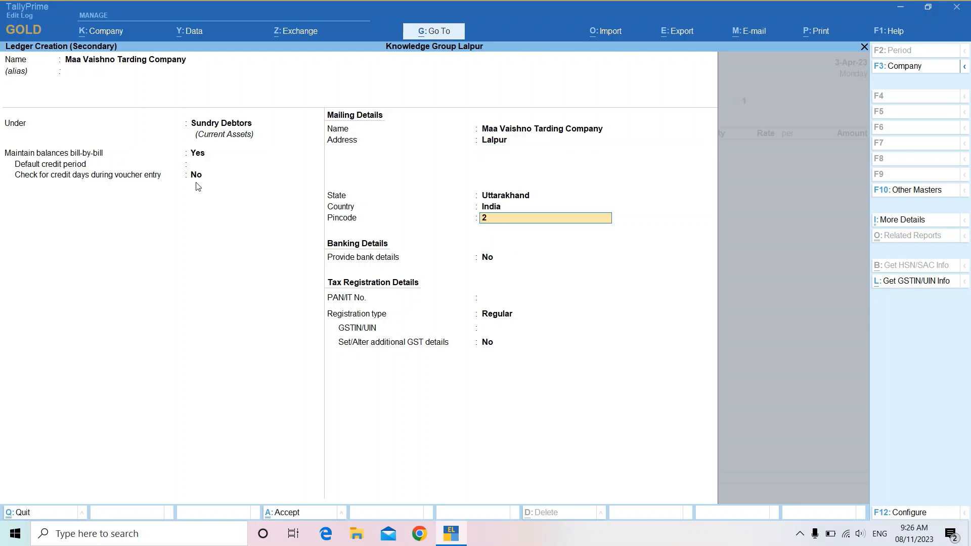
{"action": "key", "text": "Return"}
Keep the registration type Regular, enter the party's GSTIN/UIN and save the ledger
{"action": "key", "text": "Return"}
{"action": "key", "text": "Return"}
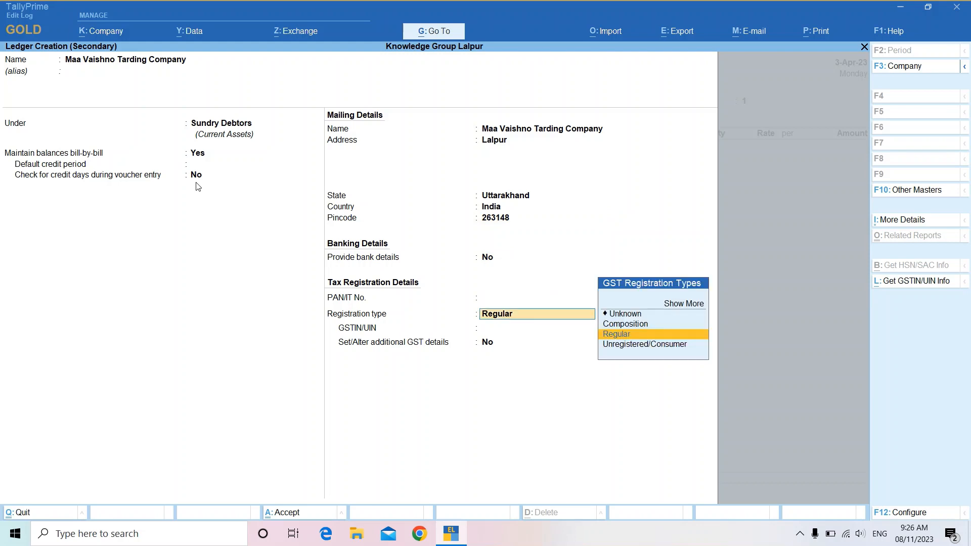
{"action": "key", "text": "Return"}
{"action": "type", "text": "05AAA"}
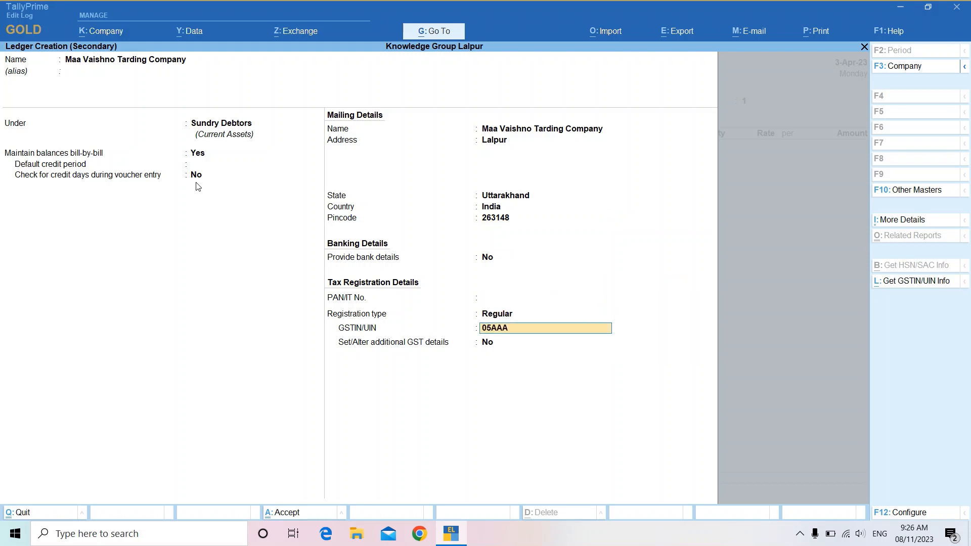
{"action": "type", "text": "PA"}
{"action": "type", "text": "124A"}
{"action": "type", "text": "A12A"}
{"action": "key", "text": "Return"}
{"action": "key", "text": "Return"}
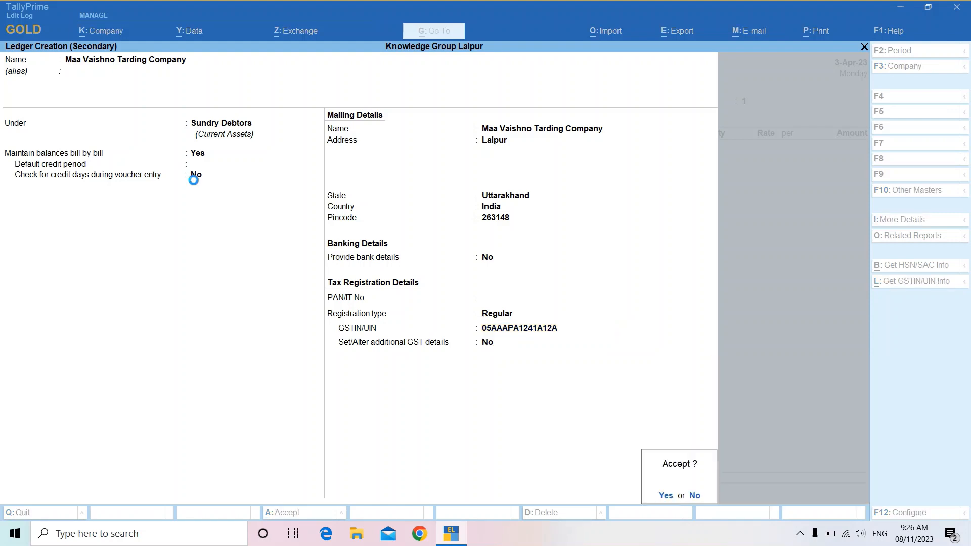
{"action": "key", "text": "Return"}
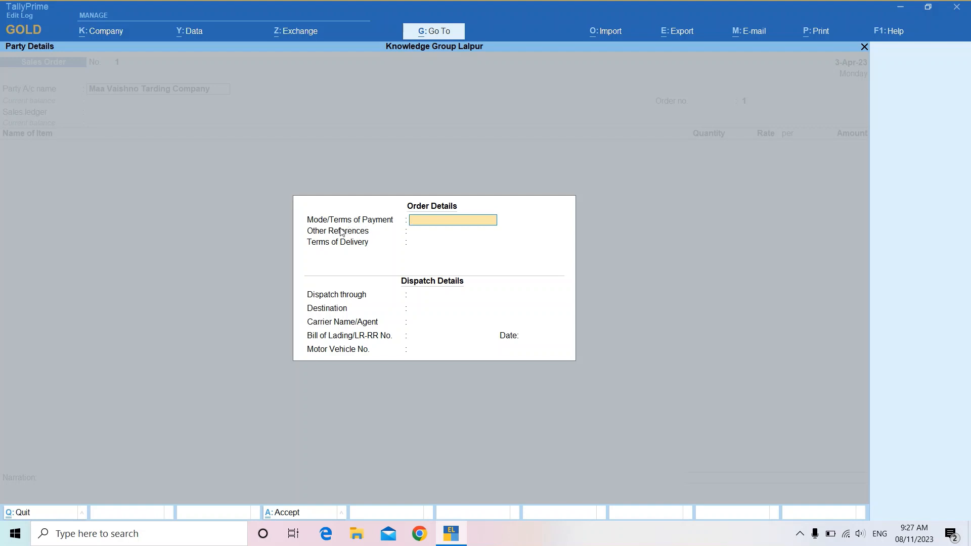
Fill in the order details with payment mode Cheque, other references Cash and terms of delivery 5
{"action": "type", "text": "Cheque"}
{"action": "key", "text": "Return"}
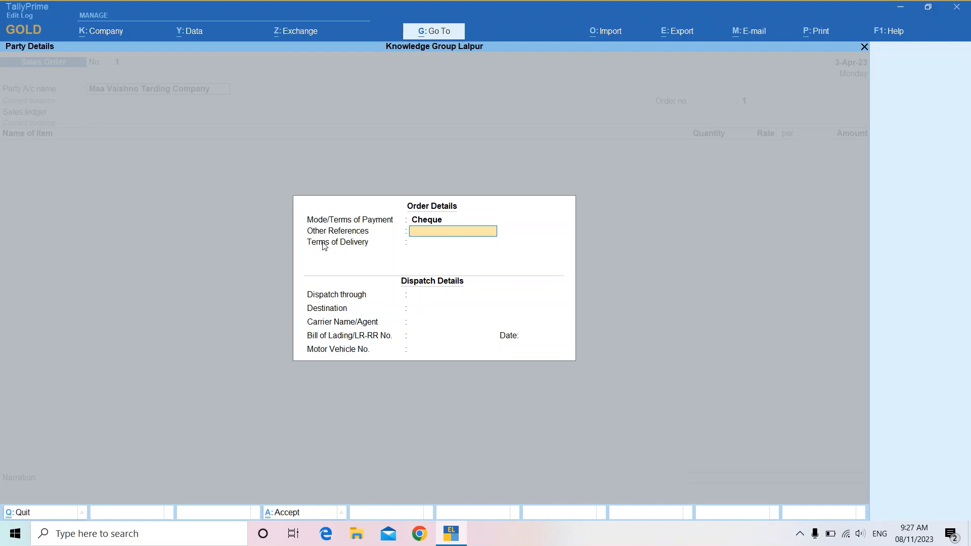
{"action": "type", "text": "Cash"}
{"action": "key", "text": "Return"}
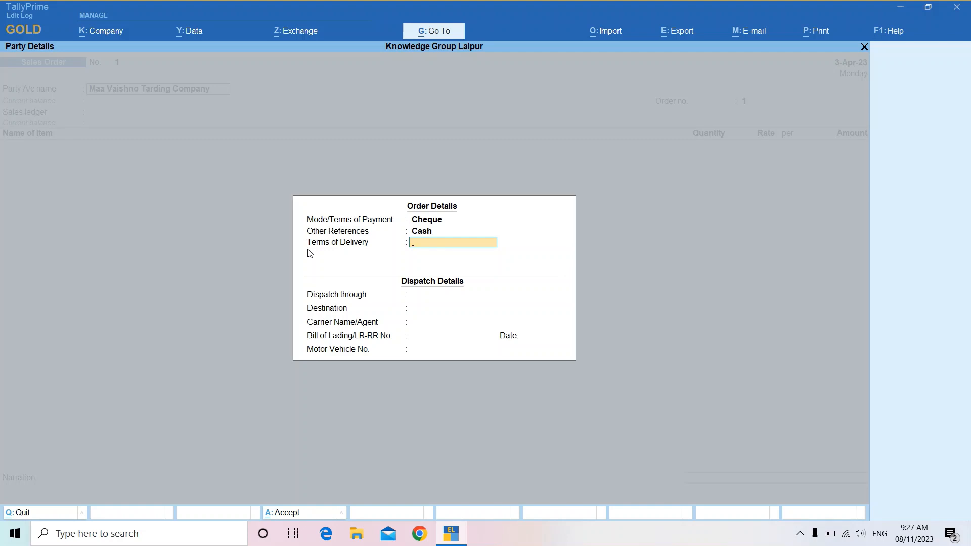
{"action": "type", "text": "5"}
{"action": "key", "text": "Return"}
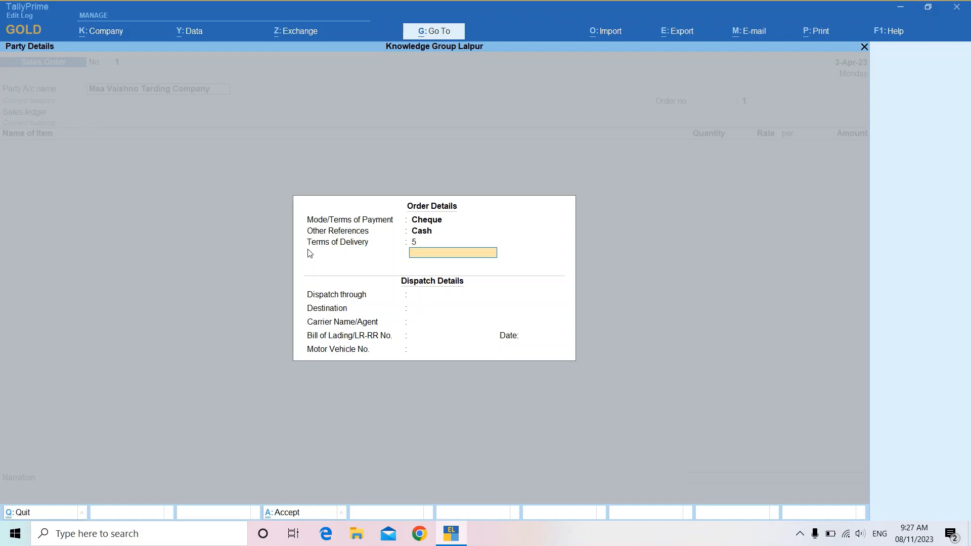
{"action": "key", "text": "Return"}
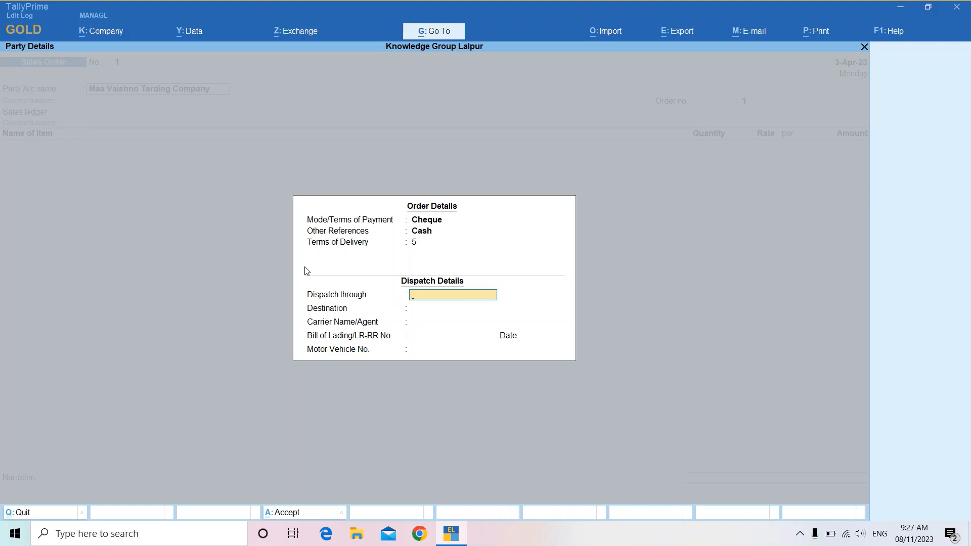
Fill in the dispatch details: through Van, destination Lalpur, the carrier agent's name, lading date 3-Apr-23 and the motor vehicle number
{"action": "type", "text": "Van"}
{"action": "key", "text": "Return"}
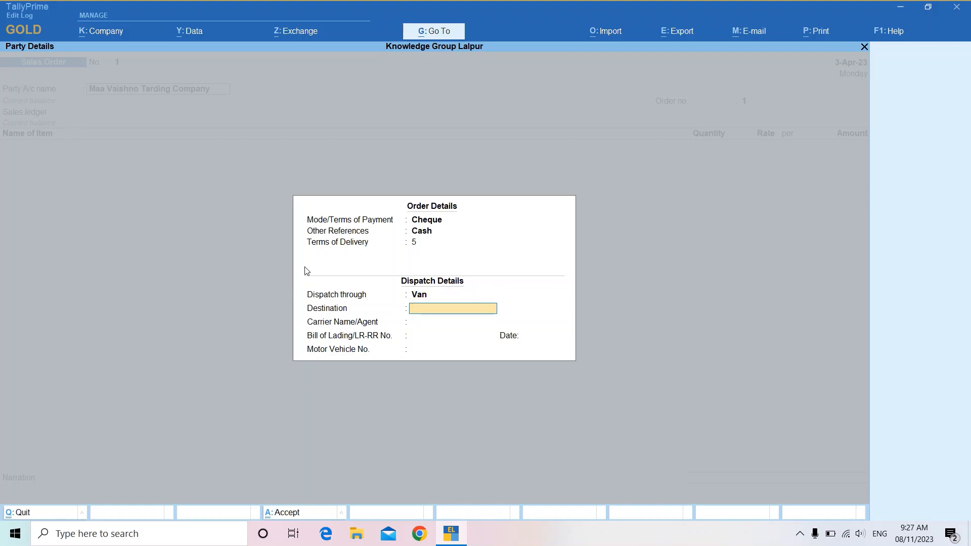
{"action": "type", "text": "Lalpur"}
{"action": "key", "text": "Return"}
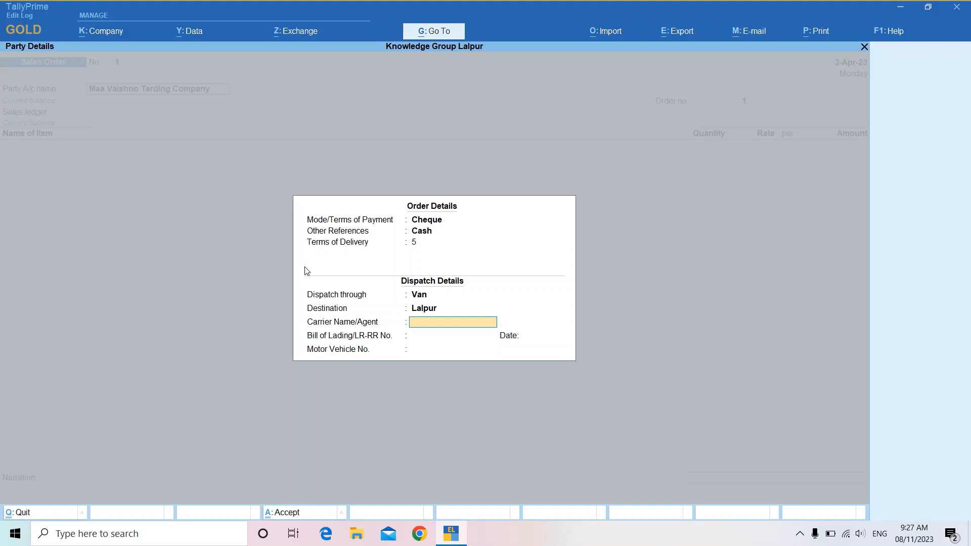
{"action": "type", "text": "Mr Rahul"}
{"action": "key", "text": "Return"}
{"action": "key", "text": "Return"}
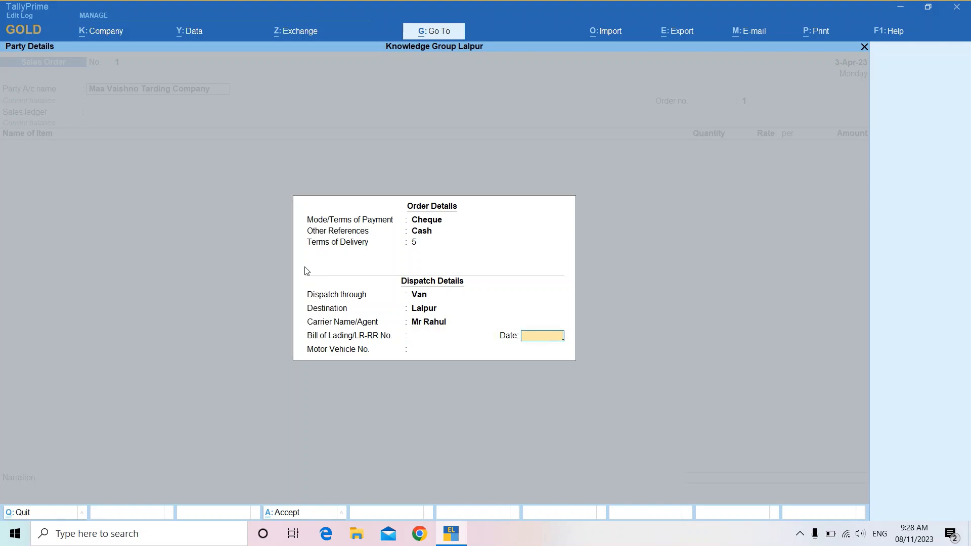
{"action": "key", "text": "Return"}
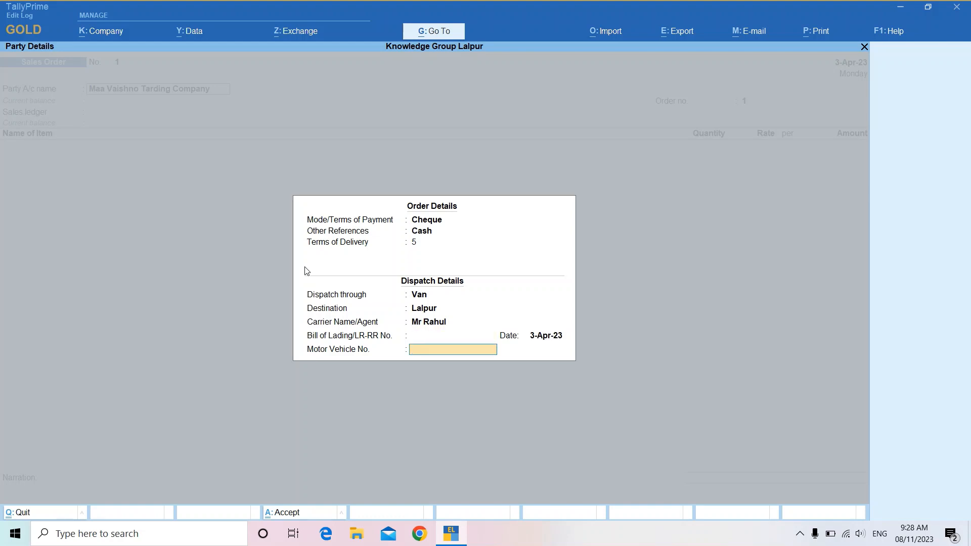
{"action": "type", "text": "Uk06ca1245"}
{"action": "key", "text": "Return"}
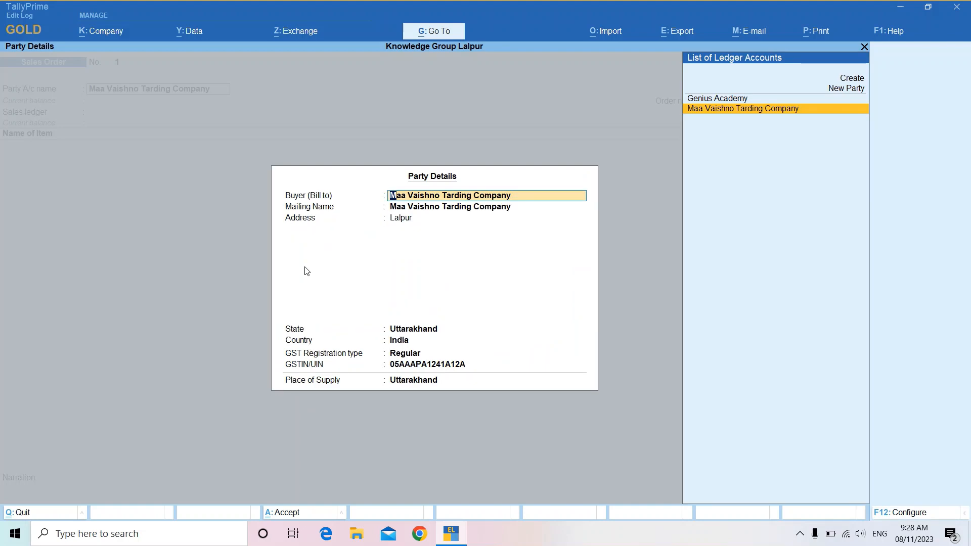
Accept the party details and order number unchanged, and choose Sales as the sales ledger
{"action": "key", "text": "Return"}
{"action": "key", "text": "Return"}
{"action": "key", "text": "Return"}
{"action": "key", "text": "Return"}
{"action": "key", "text": "Return"}
{"action": "key", "text": "Return"}
{"action": "key", "text": "Return"}
{"action": "key", "text": "Return"}
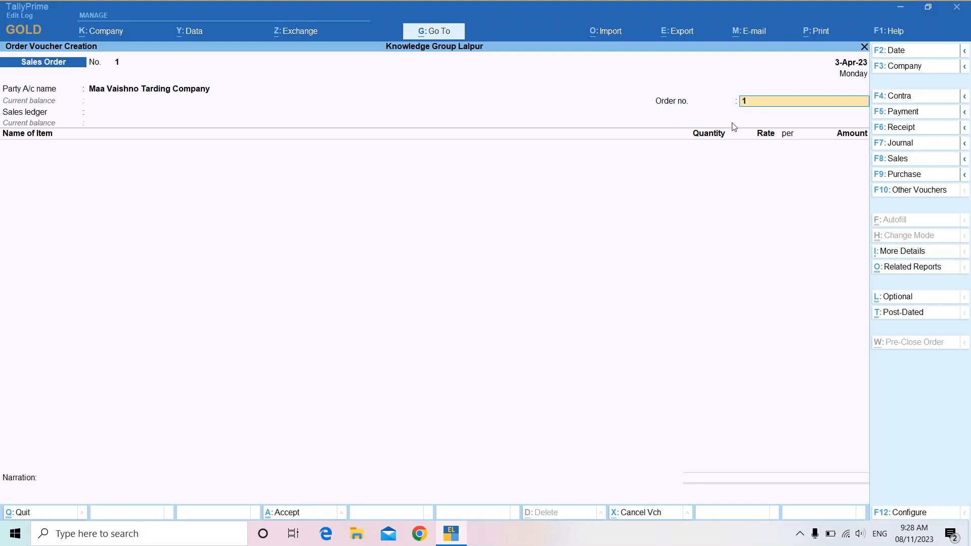
{"action": "key", "text": "Return"}
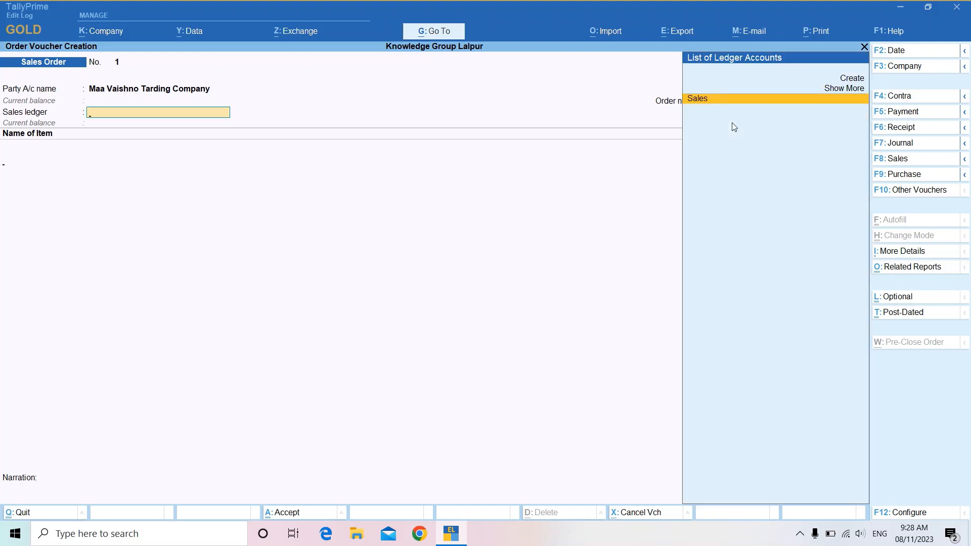
{"action": "key", "text": "Return"}
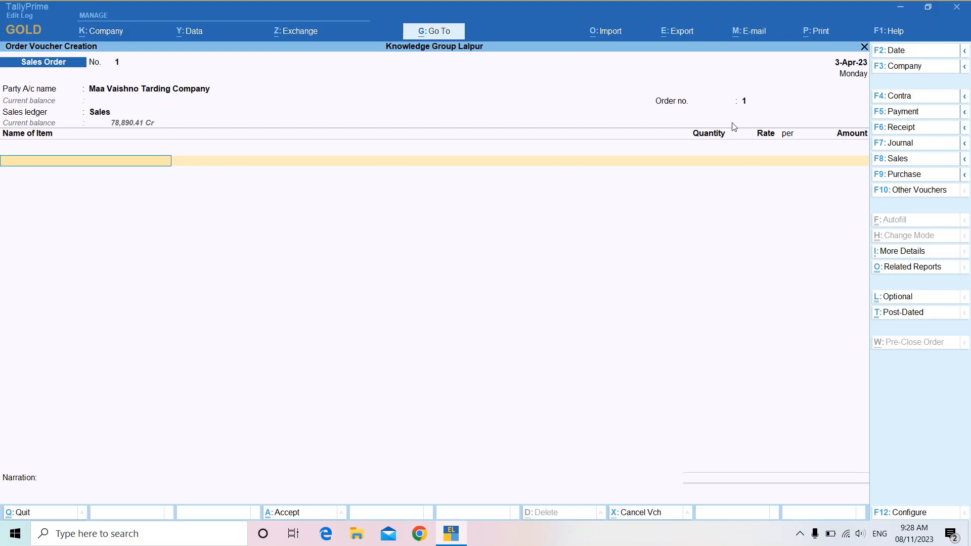
Add the stock item Black Ball Pan to the order without a description, due in 5 days
{"action": "type", "text": "S"}
{"action": "key", "text": "Down"}
{"action": "key", "text": "Down"}
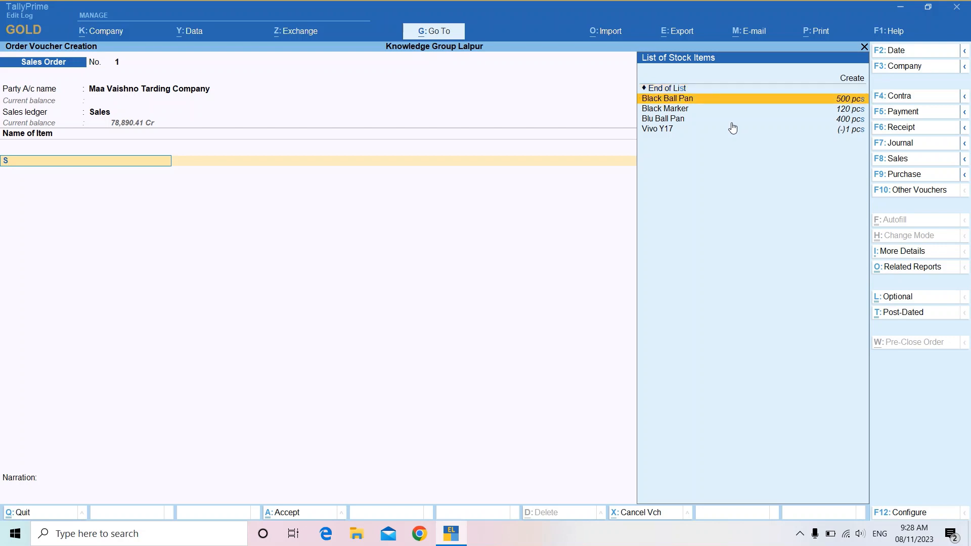
{"action": "key", "text": "Return"}
{"action": "key", "text": "Return"}
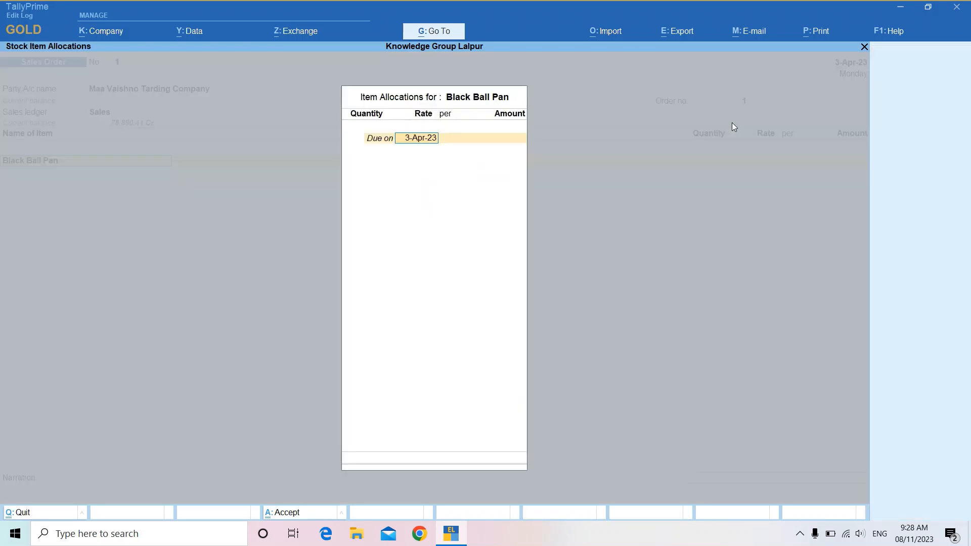
{"action": "type", "text": "5"}
{"action": "key", "text": "Return"}
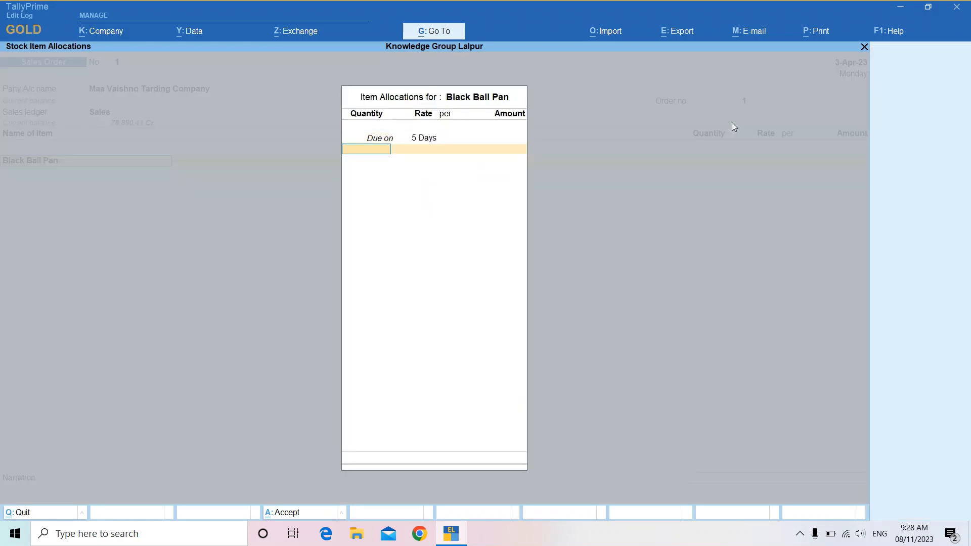
Allocate 500 pcs of Black Ball Pan at a rate of 10.00 per pcs and complete the item line
{"action": "type", "text": "500"}
{"action": "key", "text": "Return"}
{"action": "key", "text": "Return"}
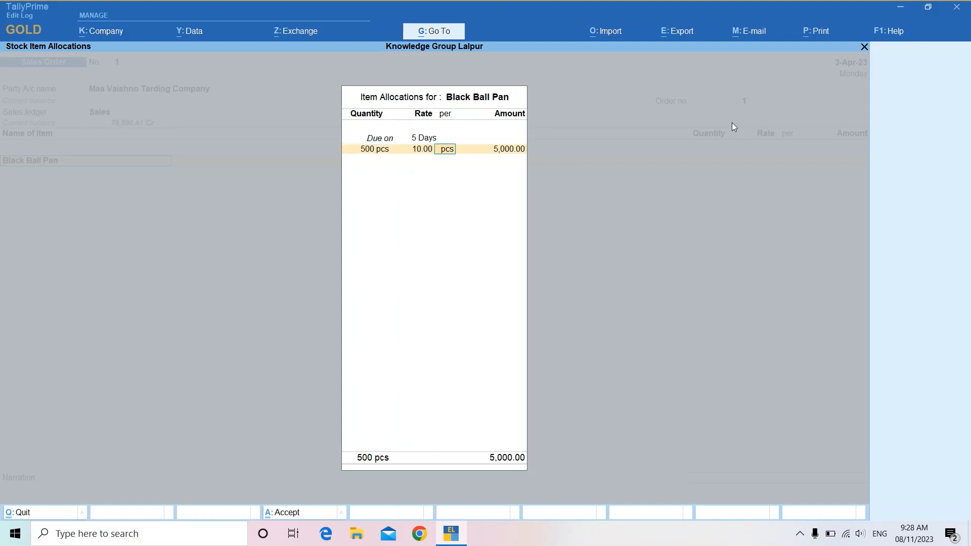
{"action": "key", "text": "Return"}
{"action": "key", "text": "Return"}
{"action": "key", "text": "Return"}
{"action": "key", "text": "Return"}
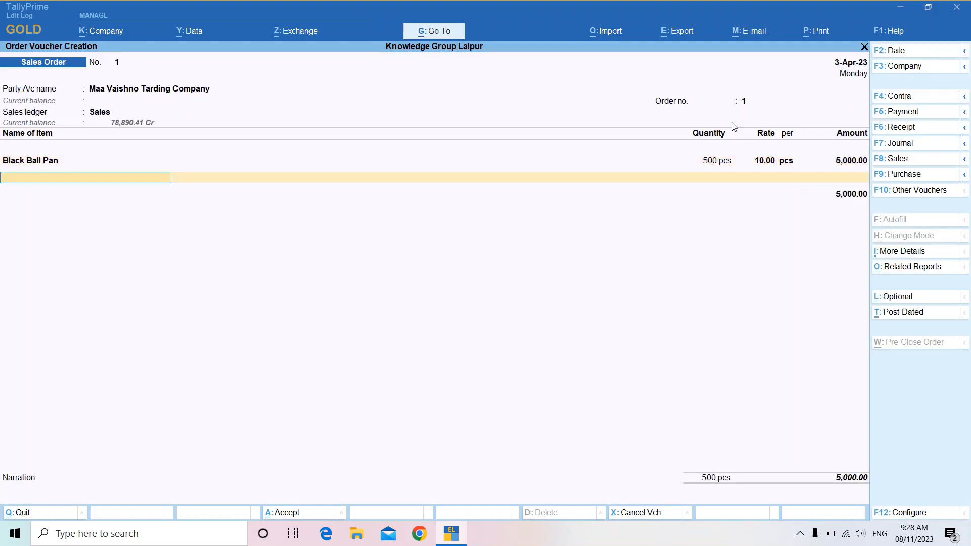
Add Blu Ball Pan as the second item without a description, due in 5 days
{"action": "type", "text": "Blu"}
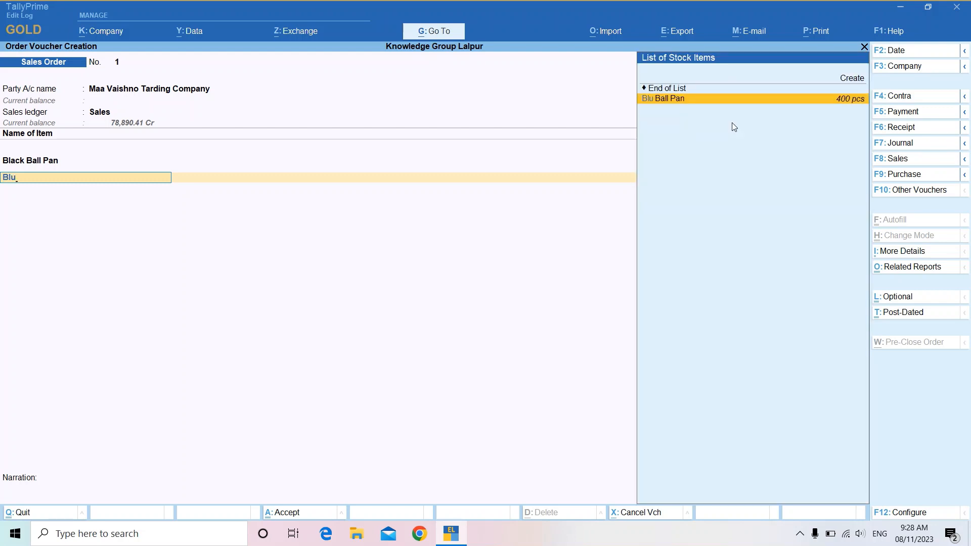
{"action": "key", "text": "Return"}
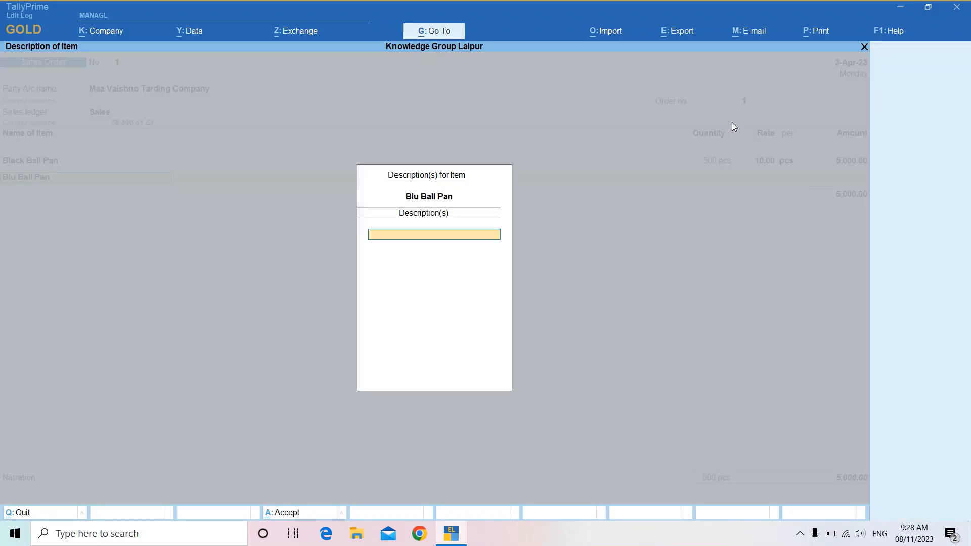
{"action": "key", "text": "Return"}
{"action": "type", "text": "5"}
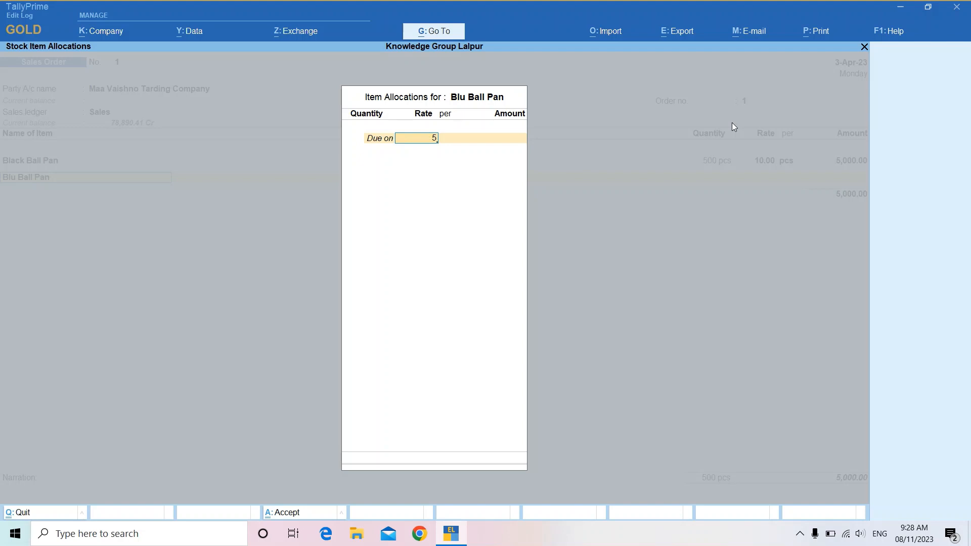
{"action": "key", "text": "Return"}
{"action": "key", "text": "Escape"}
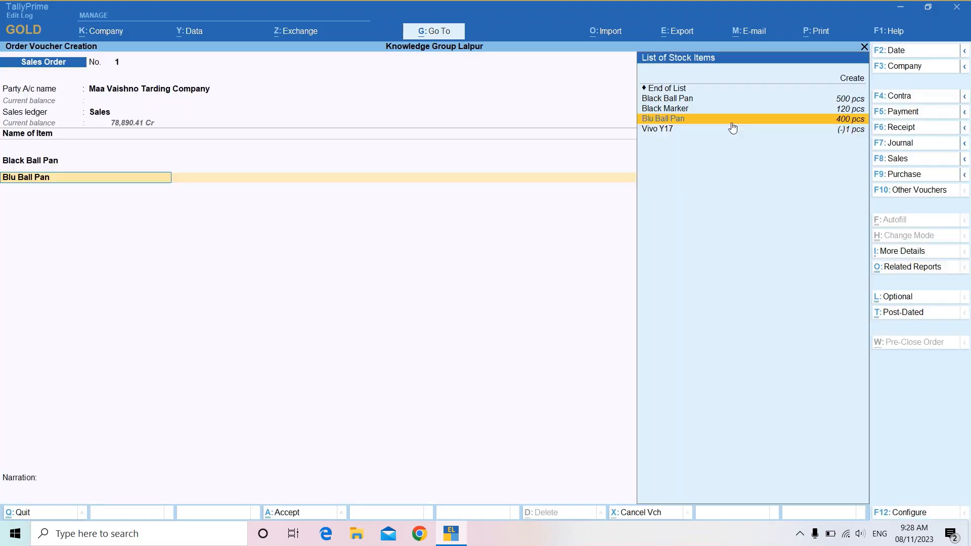
{"action": "key", "text": "Return"}
{"action": "key", "text": "Return"}
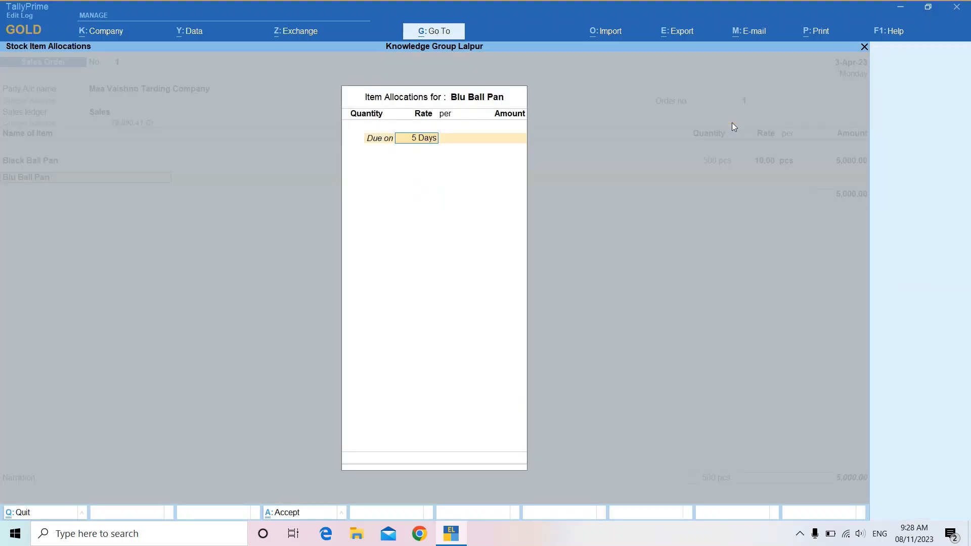
{"action": "type", "text": "5"}
{"action": "key", "text": "Return"}
Allocate 400 pcs of Blu Ball Pan at a rate of 10.00 per pcs and complete the item line
{"action": "type", "text": "400"}
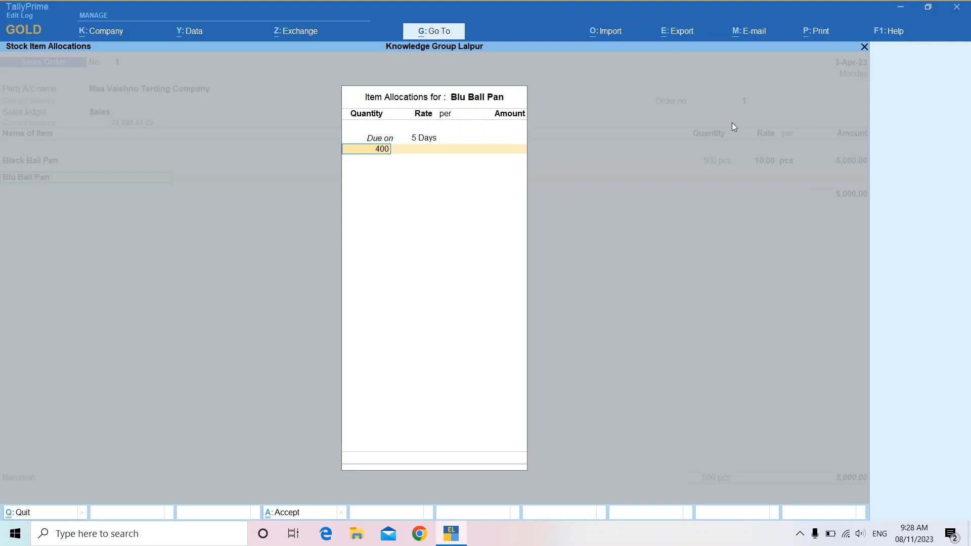
{"action": "key", "text": "Return"}
{"action": "type", "text": "10"}
{"action": "key", "text": "Return"}
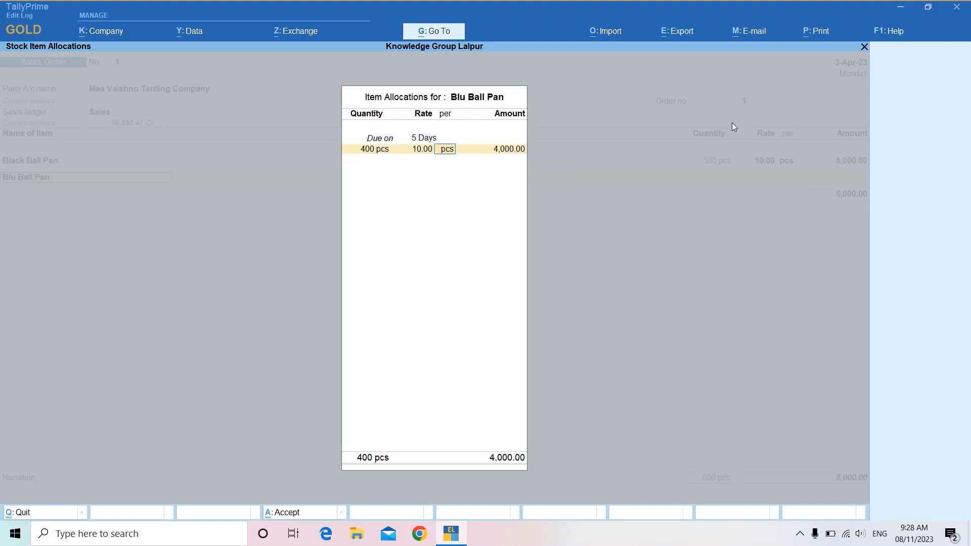
{"action": "key", "text": "Return"}
{"action": "key", "text": "Return"}
{"action": "key", "text": "Return"}
{"action": "key", "text": "Return"}
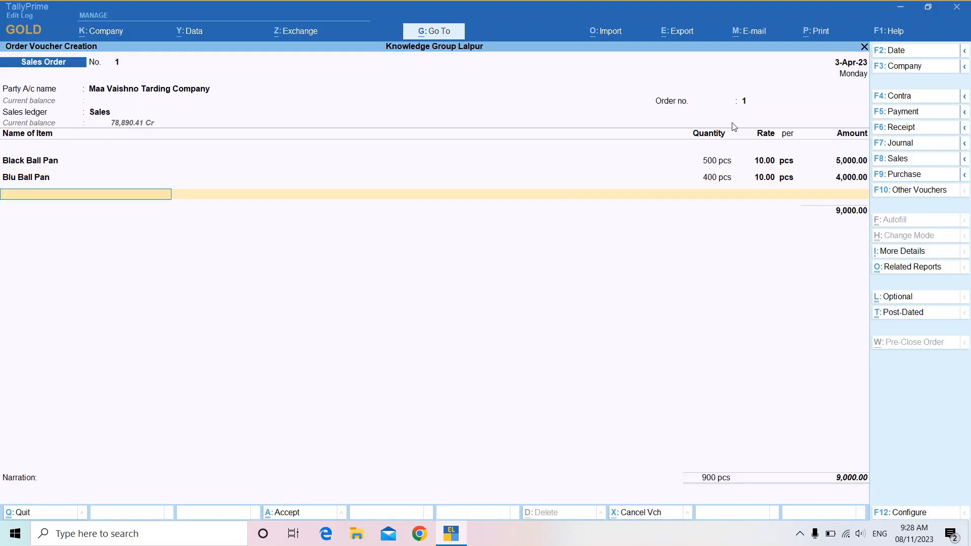
Add Black Marker as the third item without a description, due in 5 days
{"action": "type", "text": "Ma"}
{"action": "key", "text": "Return"}
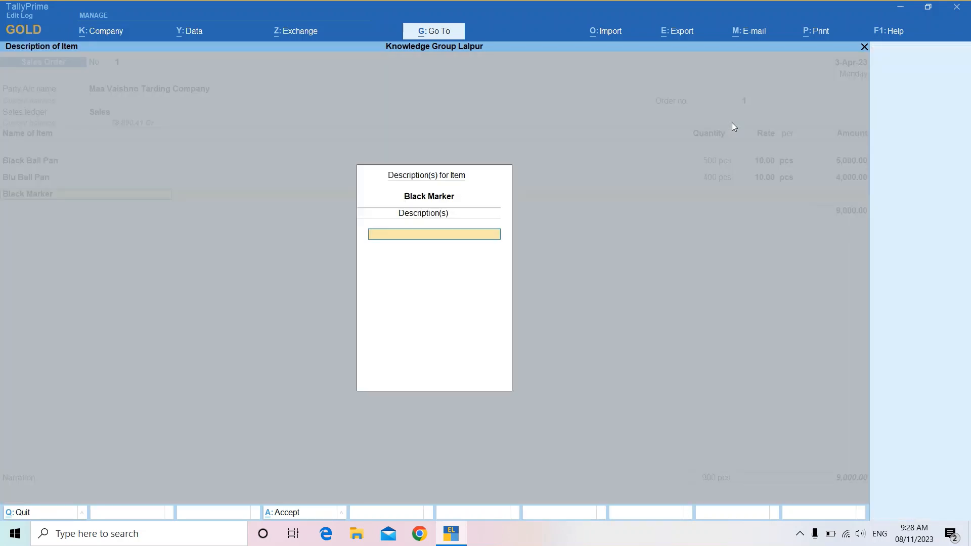
{"action": "key", "text": "Return"}
{"action": "type", "text": "5"}
{"action": "key", "text": "Return"}
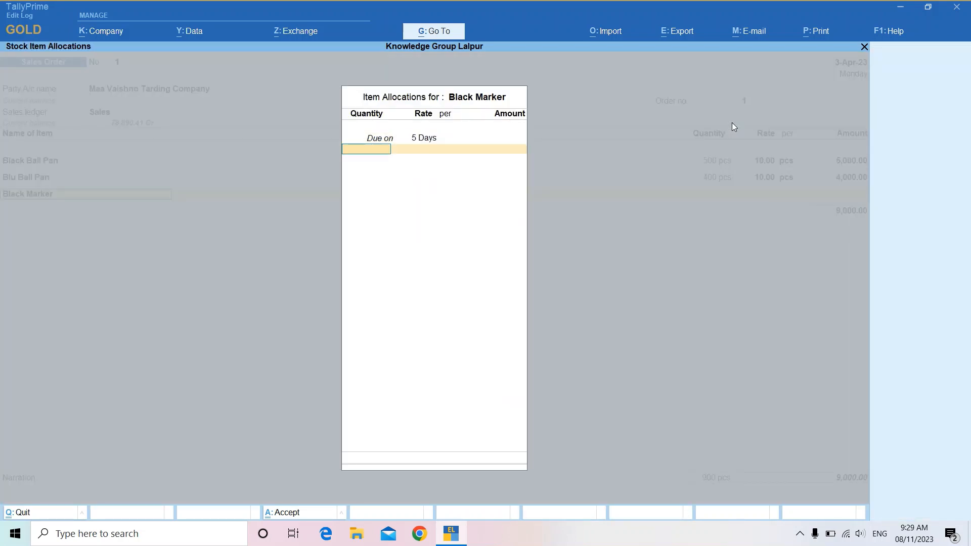
{"action": "key", "text": "BackSpace"}
{"action": "key", "text": "BackSpace"}
{"action": "key", "text": "Return"}
{"action": "key", "text": "Return"}
{"action": "key", "text": "Return"}
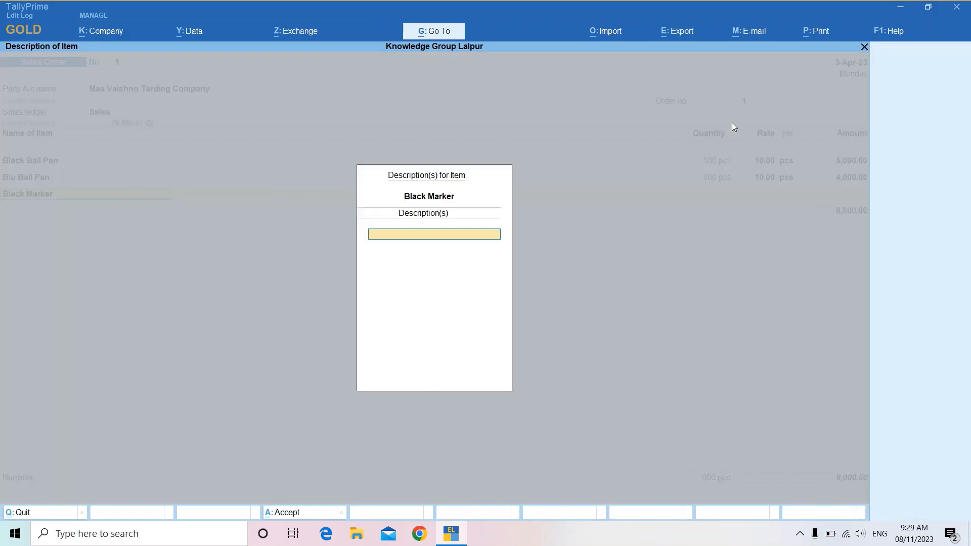
Allocate 120 pcs of Black Marker at a rate of 10.00 per pcs and end the item list
{"action": "type", "text": "120"}
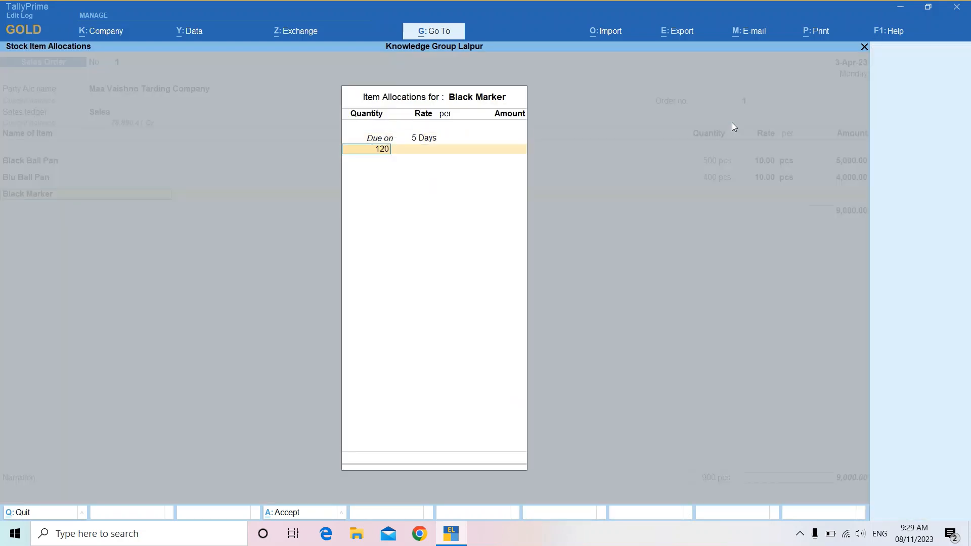
{"action": "key", "text": "Return"}
{"action": "key", "text": "Return"}
{"action": "key", "text": "BackSpace"}
{"action": "key", "text": "BackSpace"}
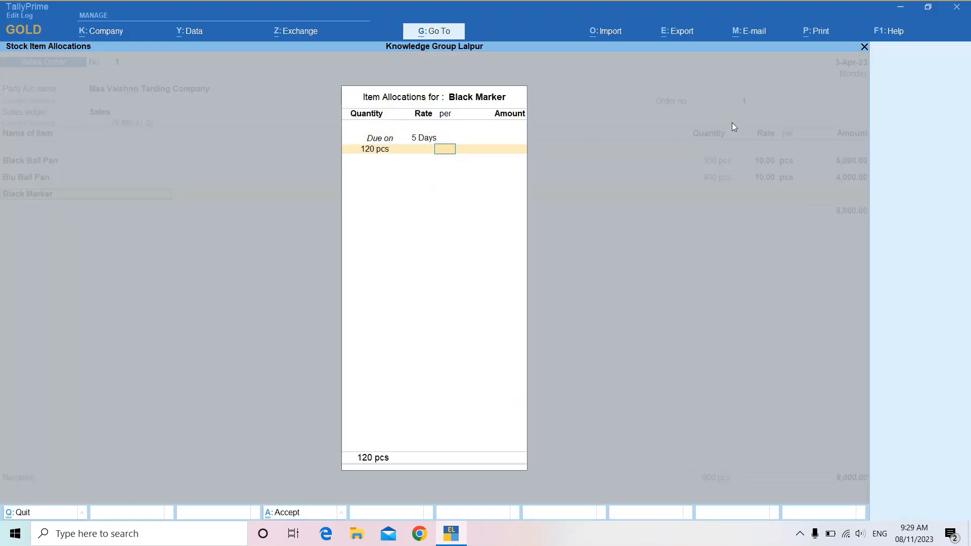
{"action": "type", "text": "10"}
{"action": "key", "text": "Return"}
{"action": "key", "text": "Return"}
{"action": "key", "text": "Return"}
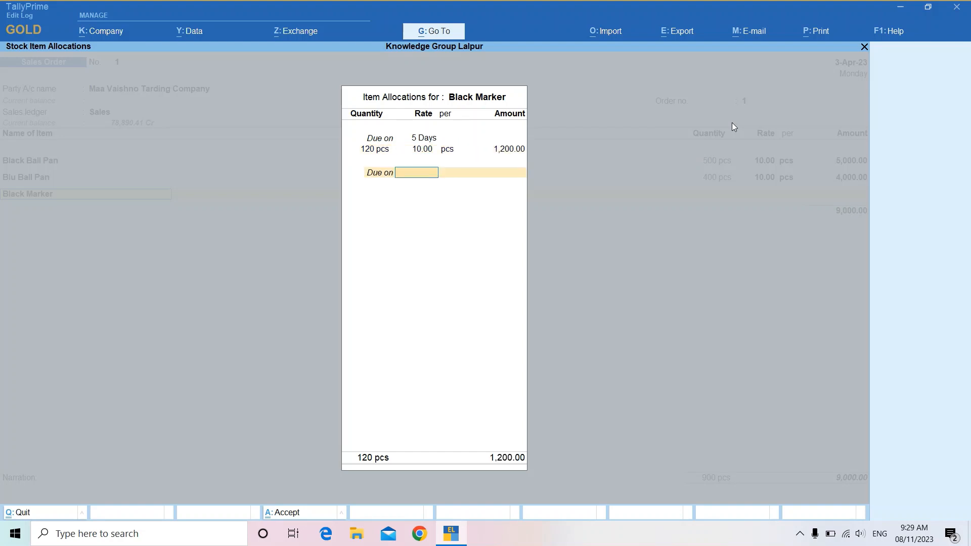
{"action": "key", "text": "Return"}
{"action": "key", "text": "Return"}
{"action": "key", "text": "Return"}
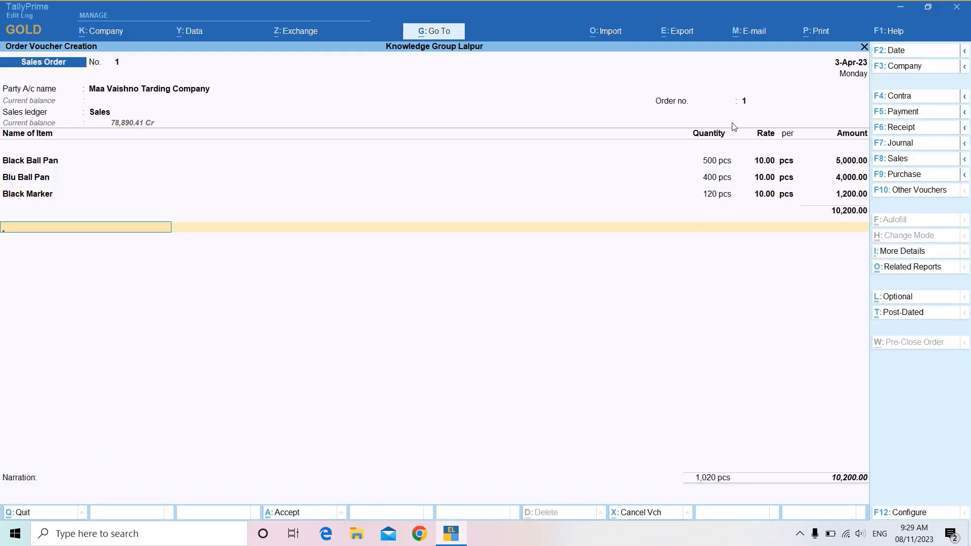
Add the CGST and SGST ledgers to the sales order, save it and leave voucher entry
{"action": "type", "text": "c"}
{"action": "key", "text": "Return"}
{"action": "key", "text": "Return"}
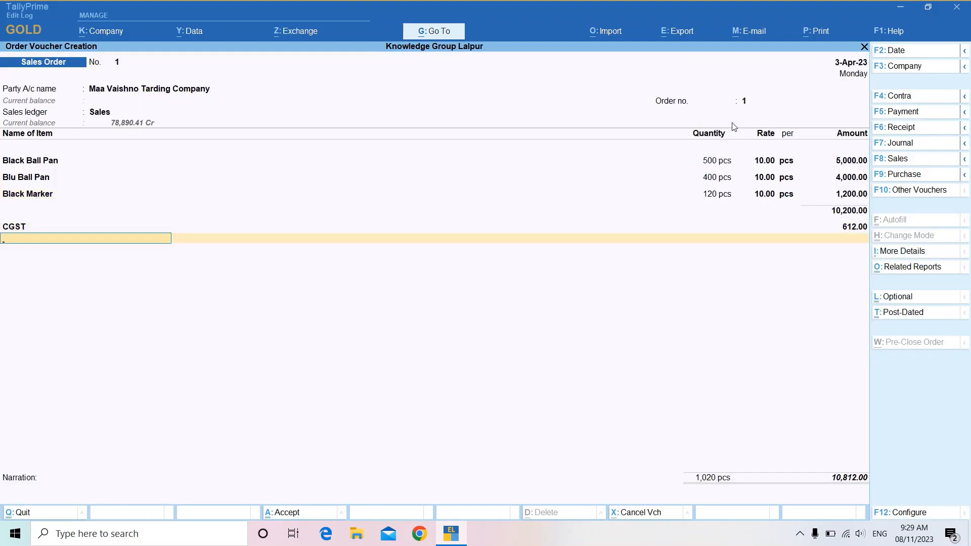
{"action": "type", "text": "sg"}
{"action": "key", "text": "Return"}
{"action": "key", "text": "Return"}
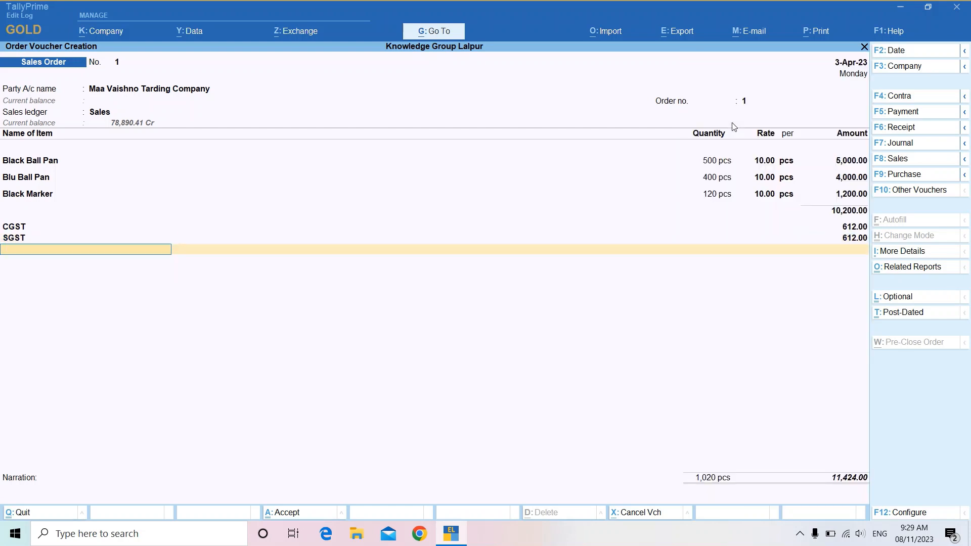
{"action": "key", "text": "ctrl+a"}
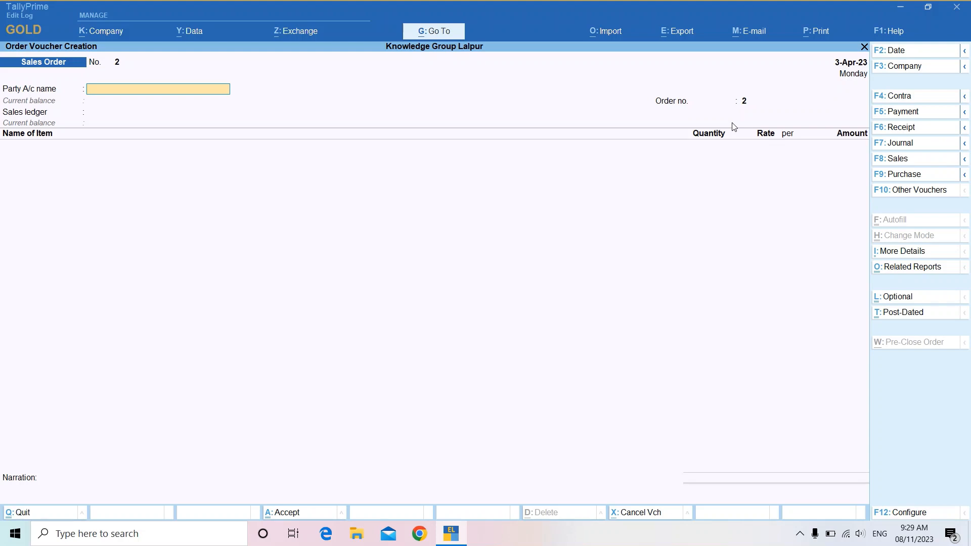
{"action": "key", "text": "Escape"}
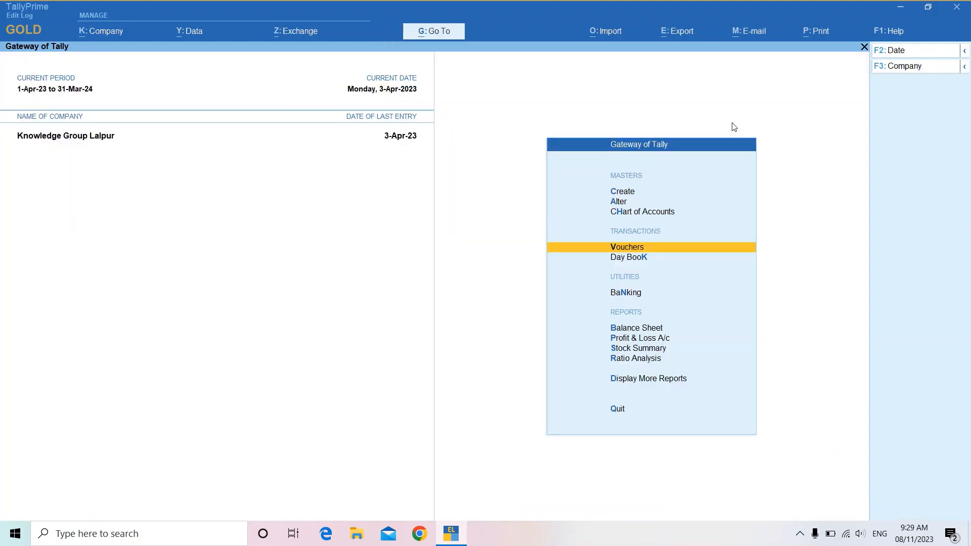
Open the Stock Summary and review the closing balances of the listed stock items
{"action": "key", "text": "Escape"}
{"action": "key", "text": "Escape"}
{"action": "key", "text": "s"}
{"action": "key", "text": "Down"}
{"action": "key", "text": "Down"}
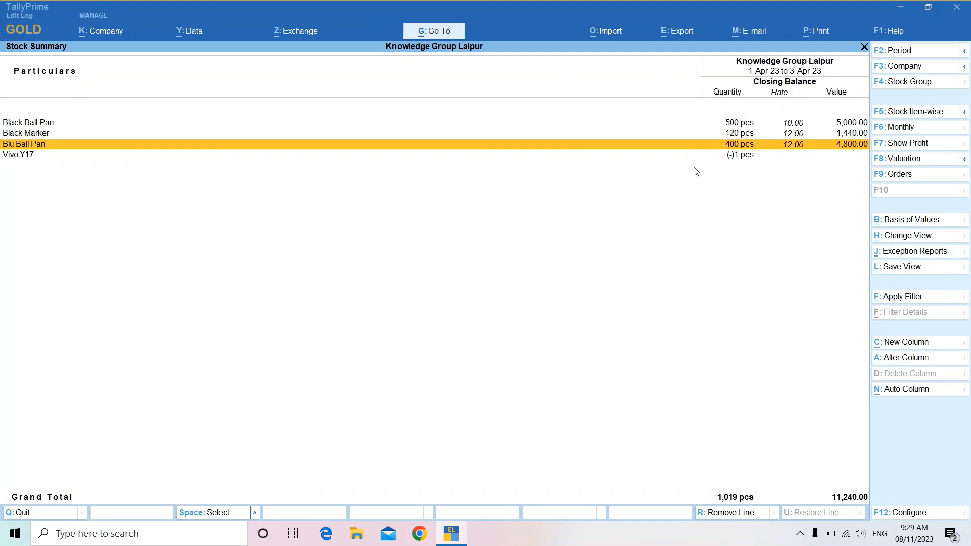
{"action": "key", "text": "Down"}
{"action": "key", "text": "Up"}
{"action": "key", "text": "Up"}
{"action": "key", "text": "Up"}
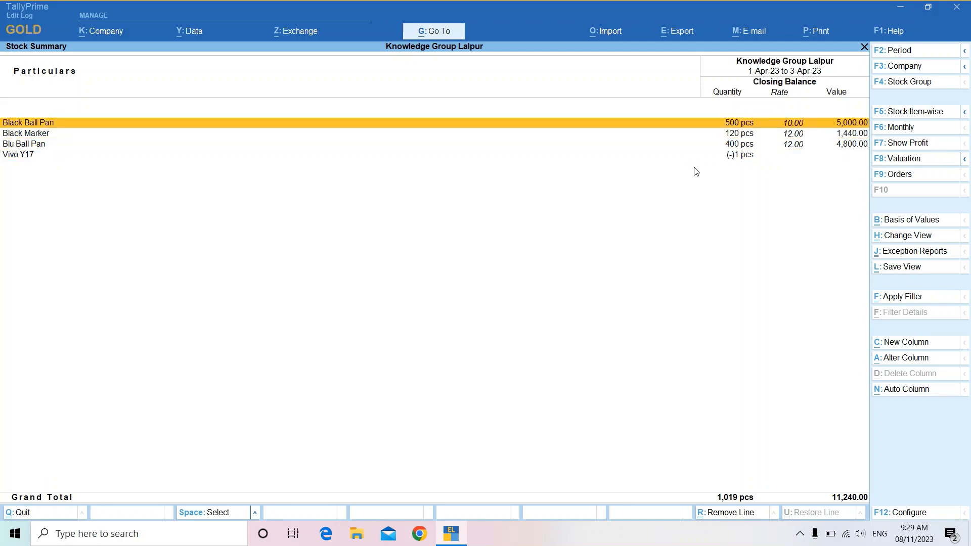